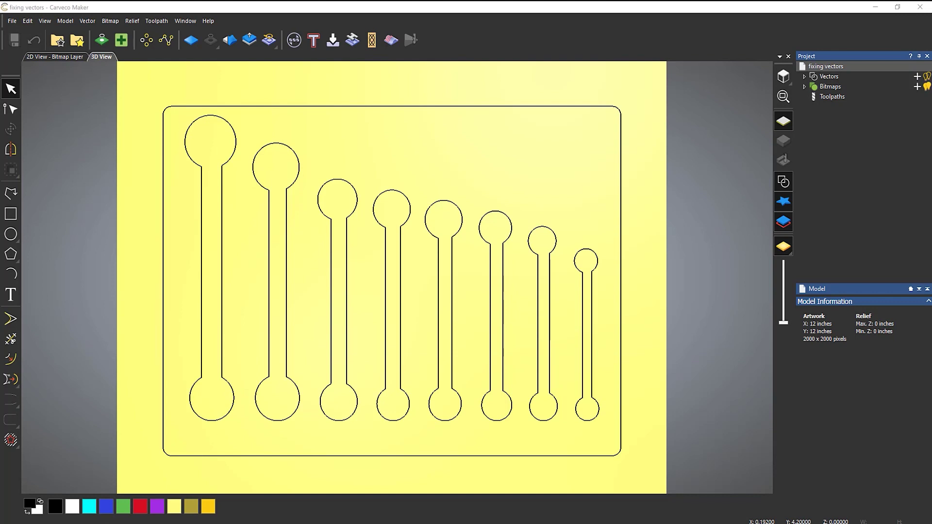
- Select the eight dumbbell-shaped vectors and start a 2D Area Clearance toolpath with a finish depth of 0.25 inches
{"action": "left_click_drag", "start_coordinate": [169, 91], "coordinate": [648, 464]}
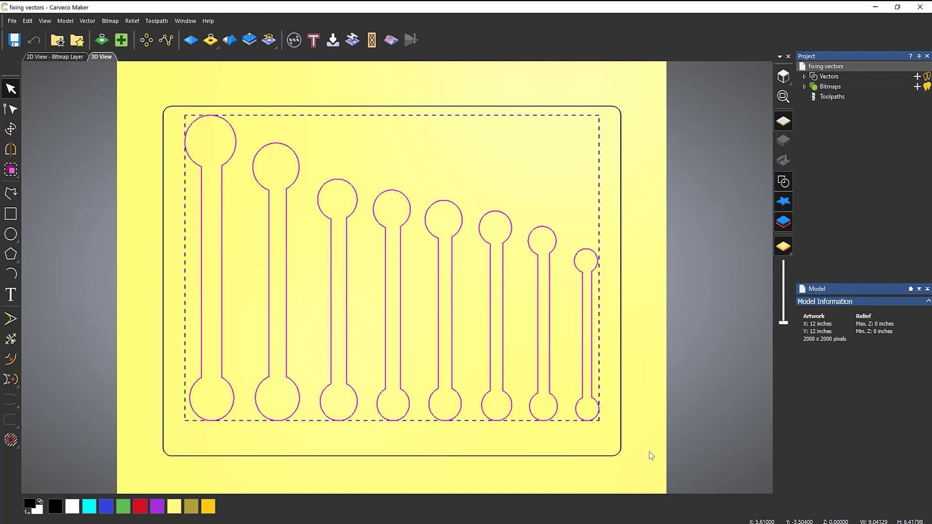
{"action": "left_click", "coordinate": [828, 98]}
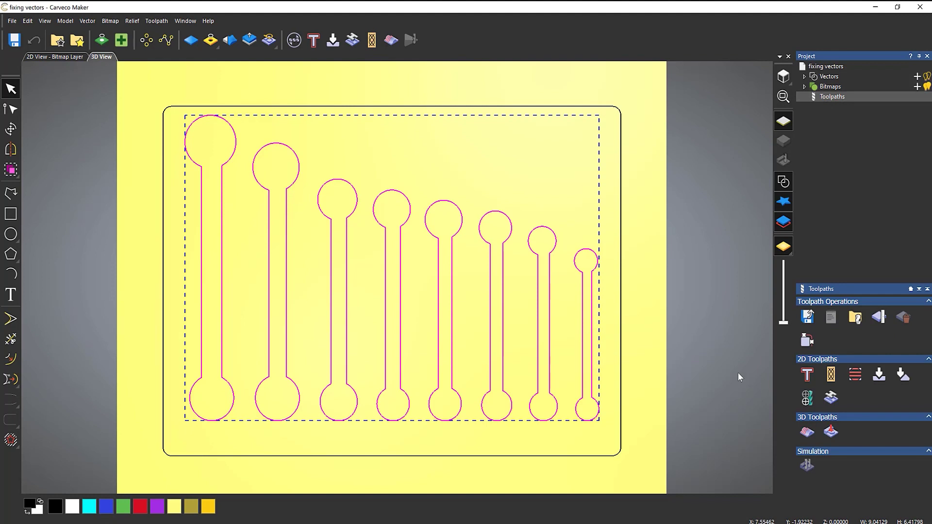
{"action": "left_click", "coordinate": [851, 373]}
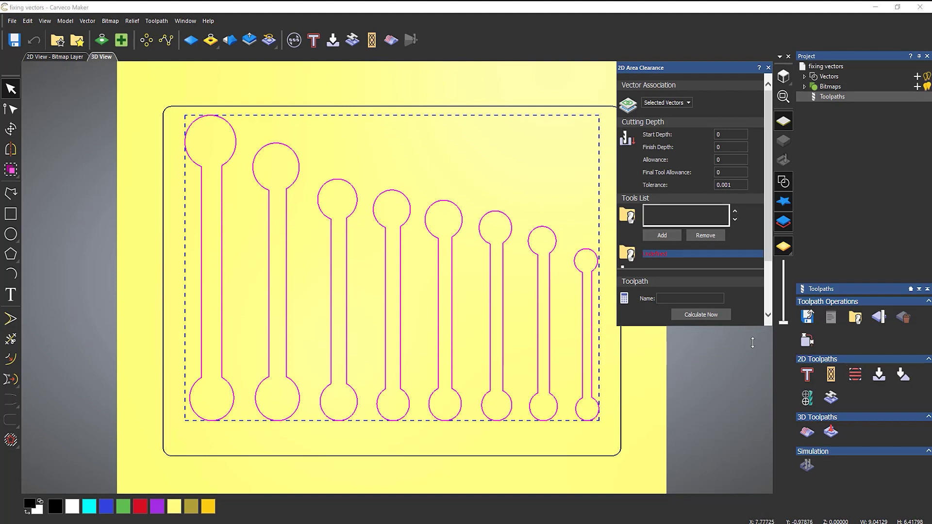
{"action": "left_click_drag", "start_coordinate": [749, 325], "coordinate": [773, 478]}
{"action": "left_click", "coordinate": [732, 147]}
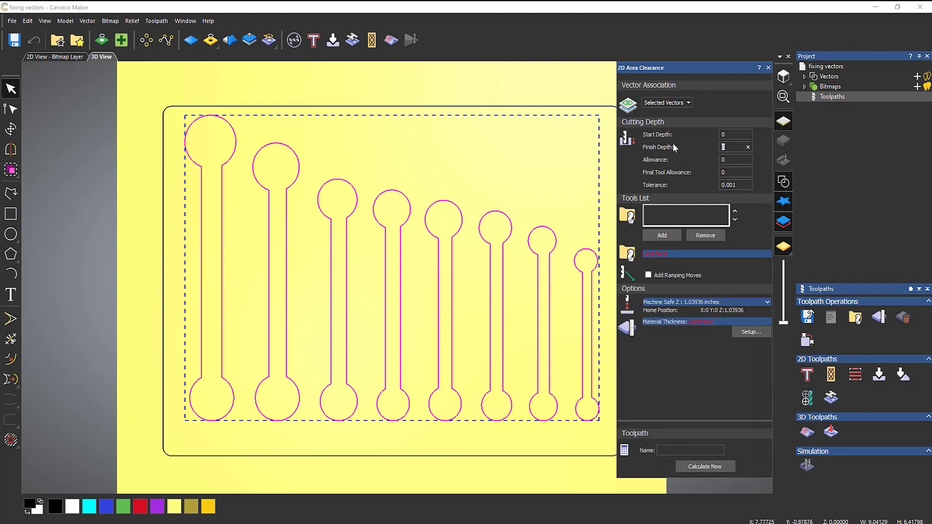
{"action": "type", "text": "0.25"}
- Add the End Mill 1/4 Inch from the inch Wood or Plastic roughing tools to the toolpath's tools list
{"action": "left_click", "coordinate": [662, 235]}
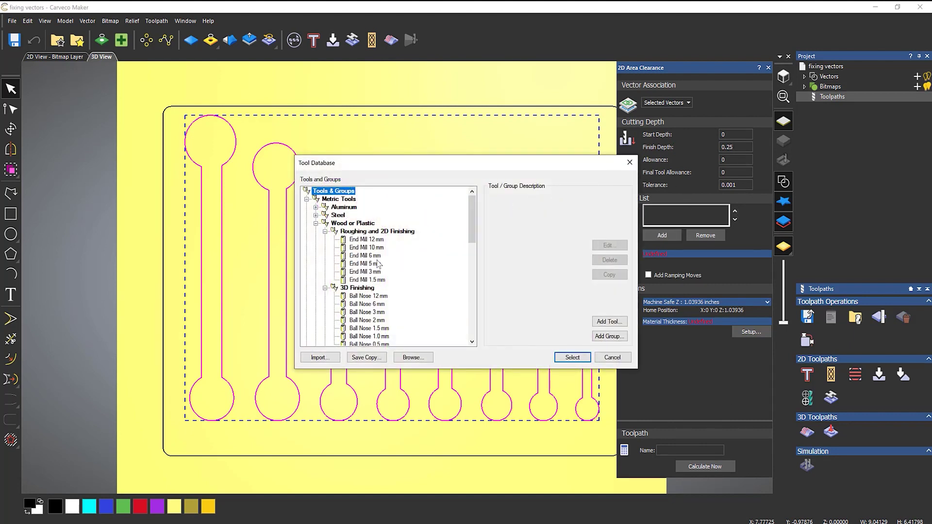
{"action": "left_click", "coordinate": [306, 199]}
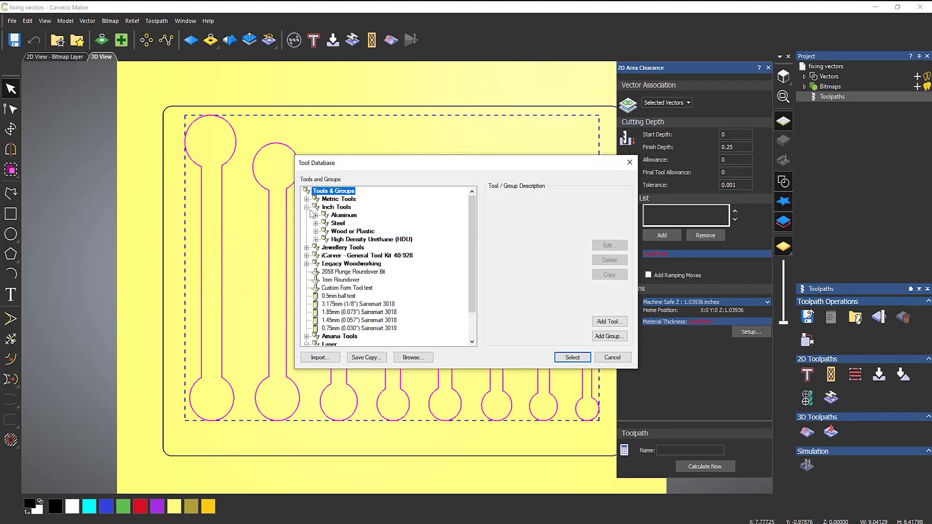
{"action": "left_click", "coordinate": [316, 231]}
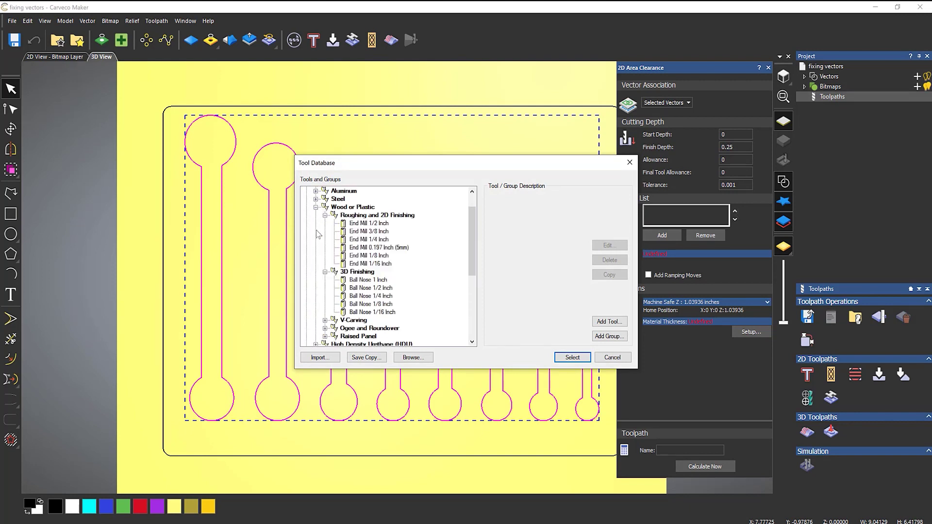
{"action": "left_click", "coordinate": [381, 240]}
{"action": "double_click", "coordinate": [380, 240]}
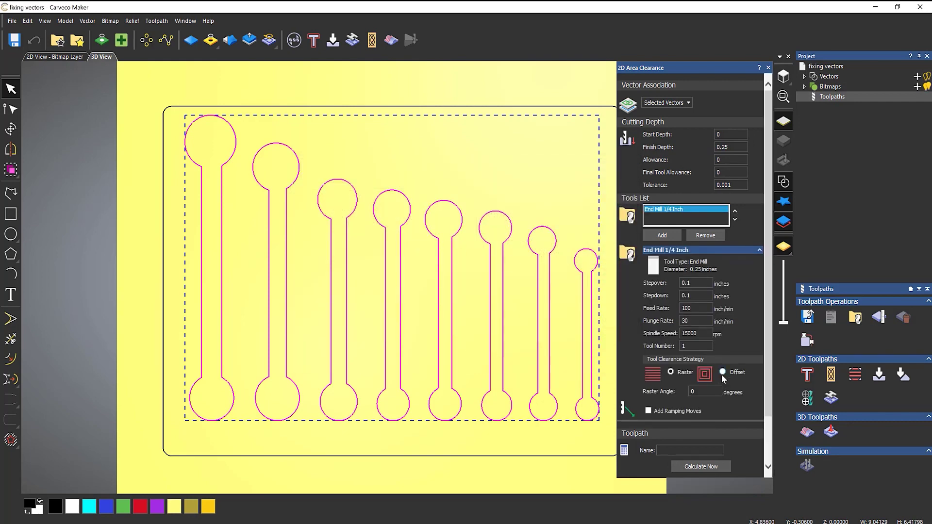
- Try to calculate the area clearance toolpath, dismiss the warnings, and leave the toolpath setup with no vectors selected
{"action": "scroll", "coordinate": [722, 360], "scroll_direction": "down", "scroll_amount": 2}
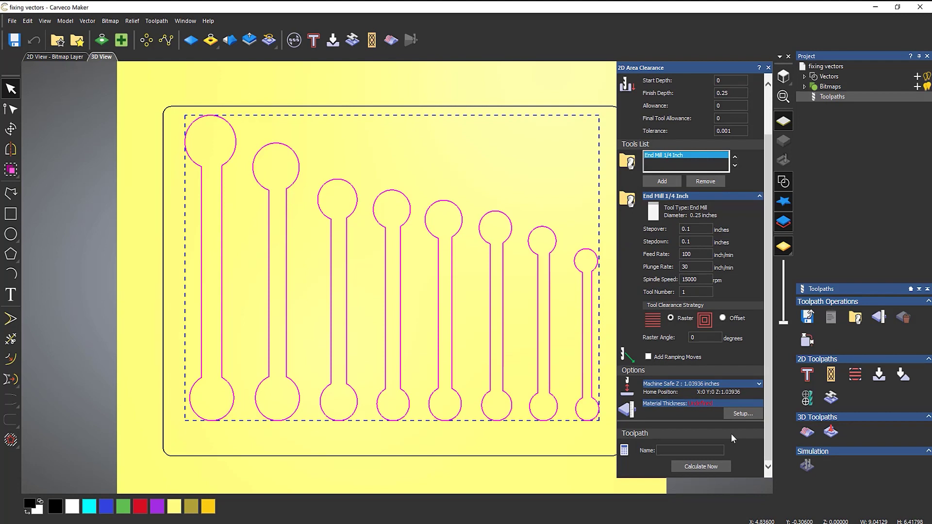
{"action": "left_click", "coordinate": [706, 465]}
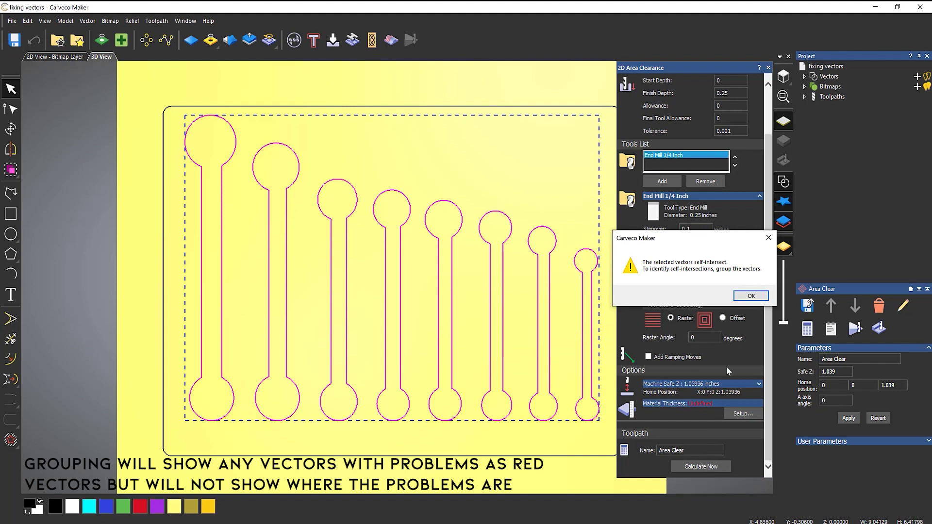
{"action": "left_click", "coordinate": [751, 296]}
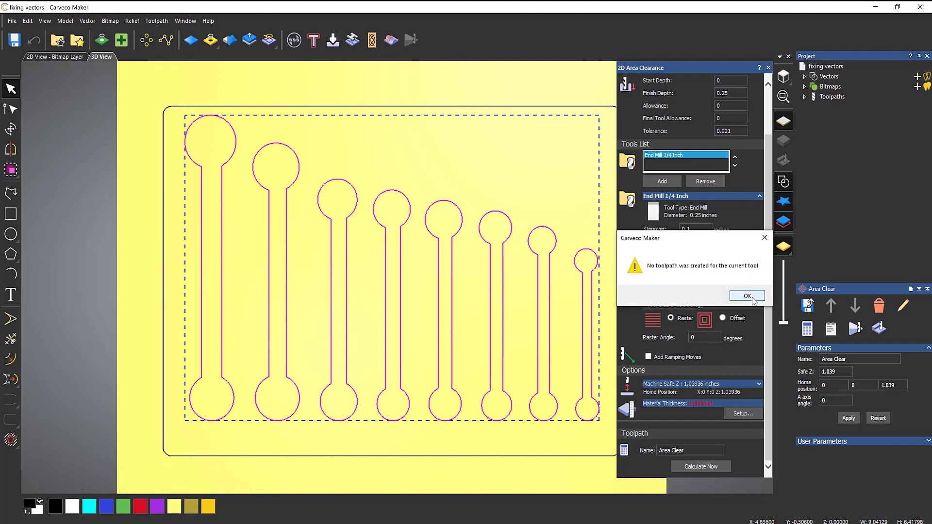
{"action": "left_click", "coordinate": [752, 296]}
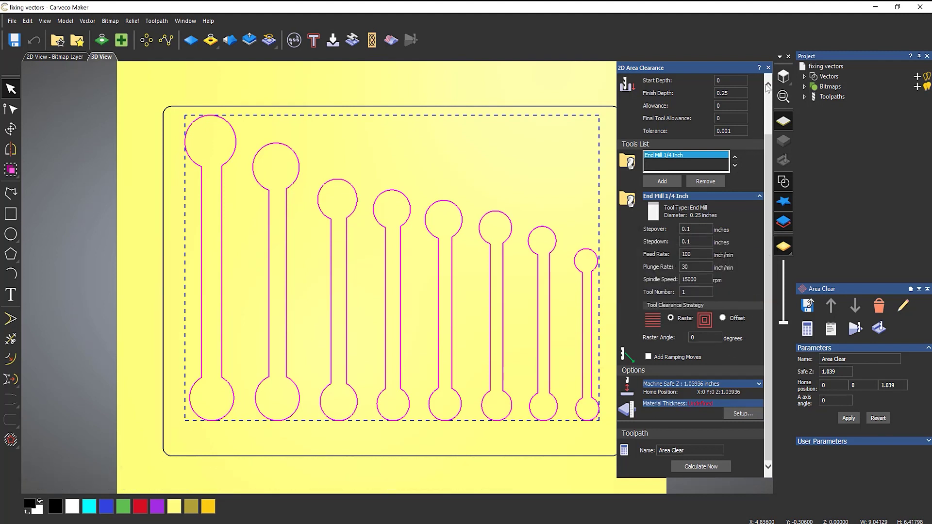
{"action": "left_click", "coordinate": [768, 68]}
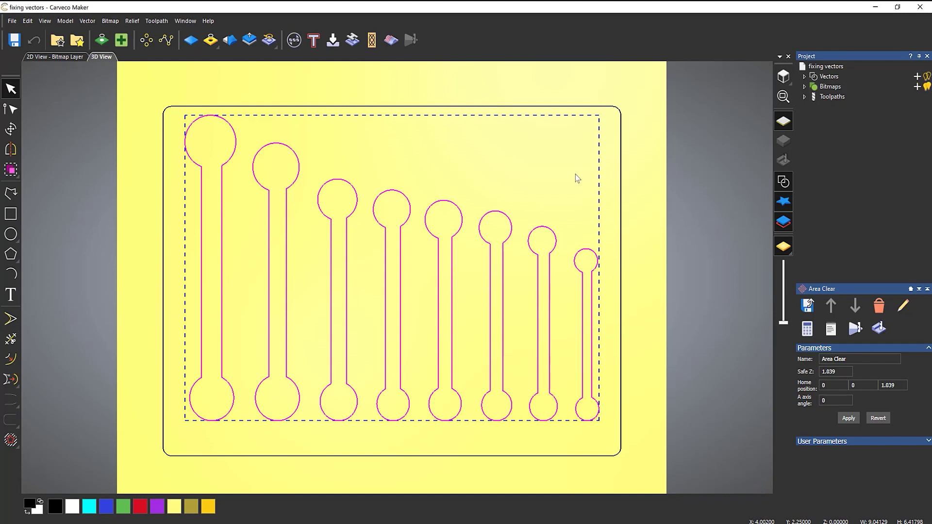
{"action": "left_click", "coordinate": [551, 167]}
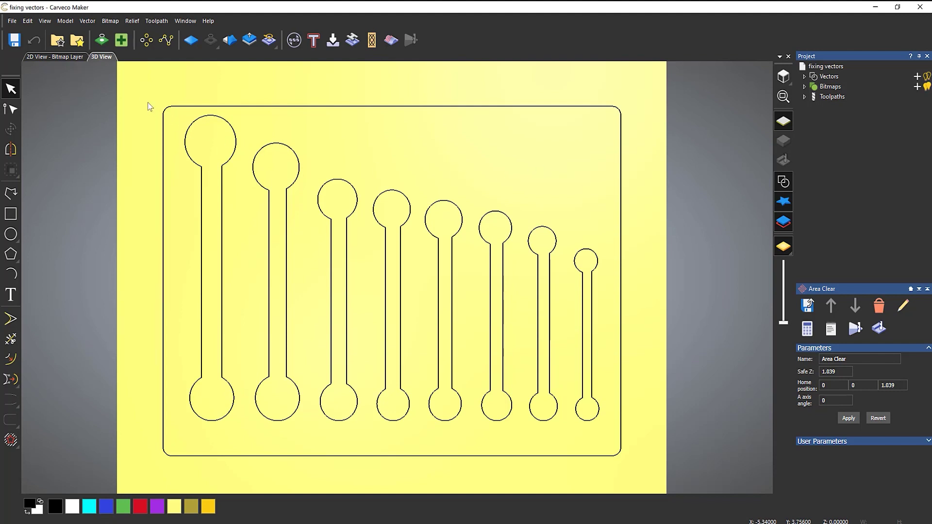
- Select all vectors, including the rounded border, and identify their vector intersections with Vector Doctor
{"action": "left_click_drag", "start_coordinate": [141, 90], "coordinate": [706, 469]}
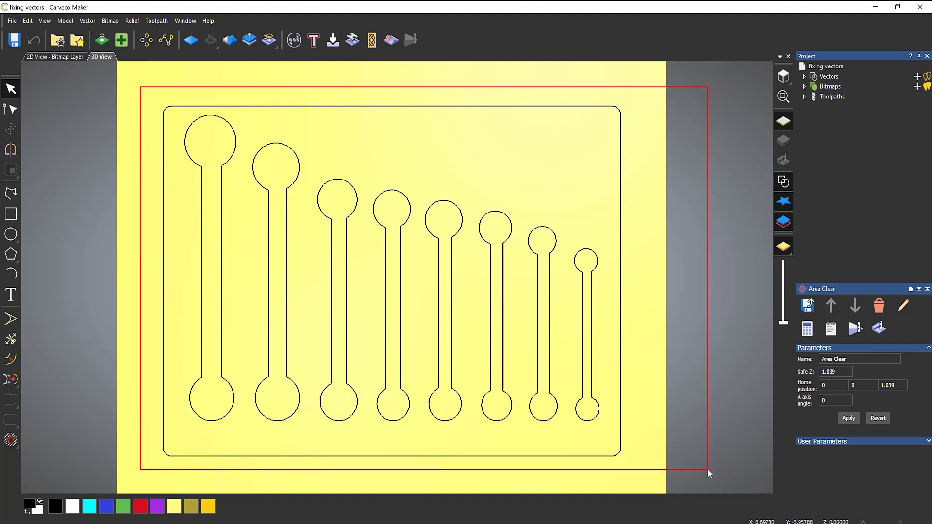
{"action": "left_click", "coordinate": [122, 42]}
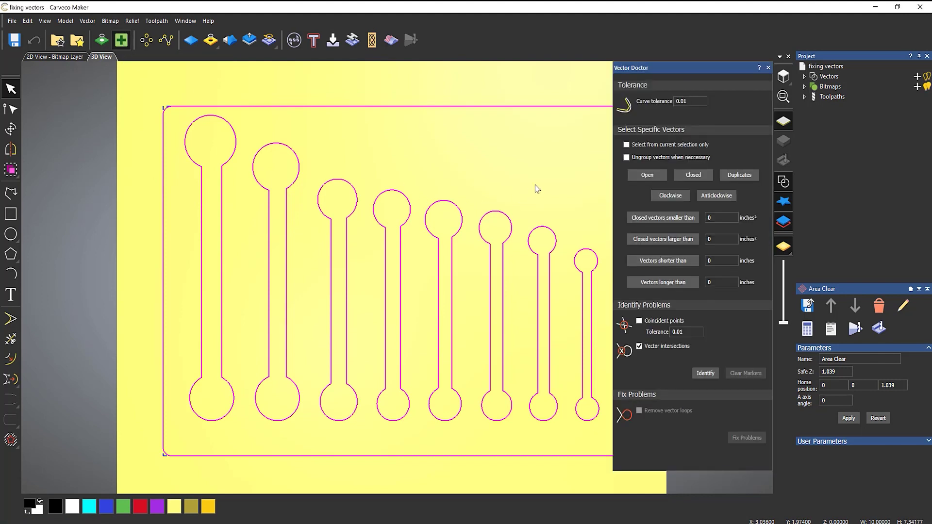
{"action": "middle_click_drag", "start_coordinate": [435, 187], "coordinate": [465, 182]}
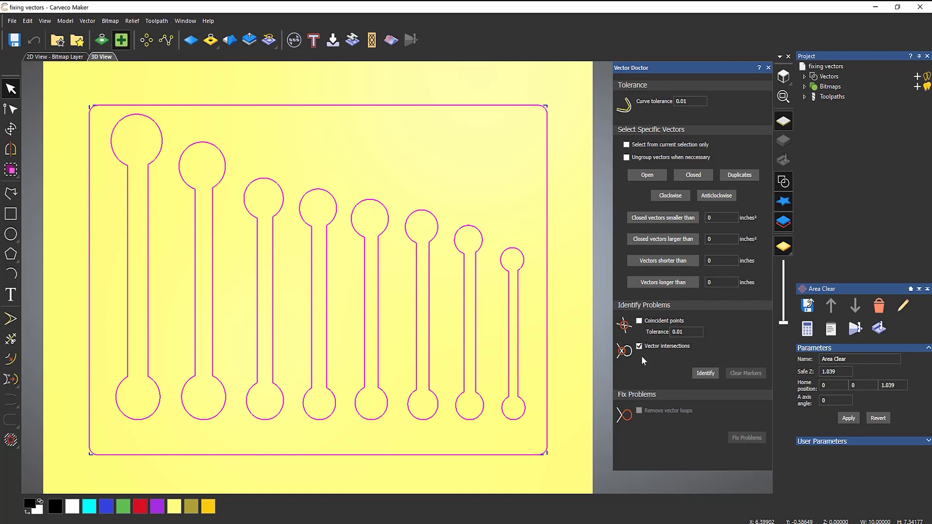
{"action": "left_click", "coordinate": [705, 373]}
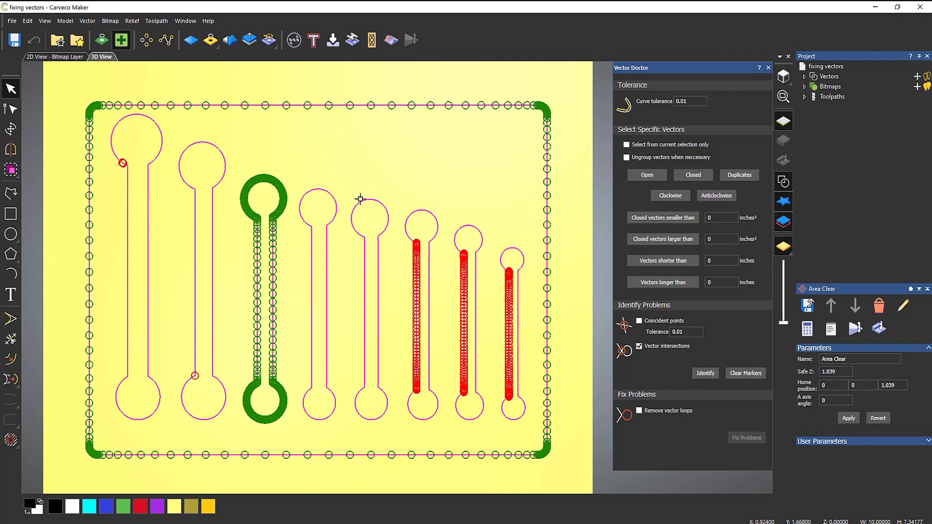
- Clear the problem markers and delete the duplicate copy of the third dumbbell-shaped vector
{"action": "left_click", "coordinate": [376, 167]}
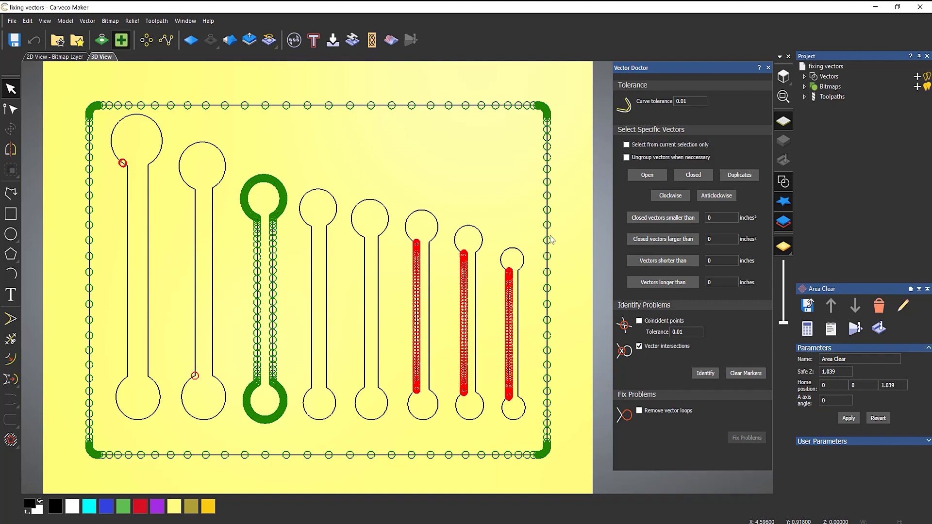
{"action": "left_click", "coordinate": [739, 373]}
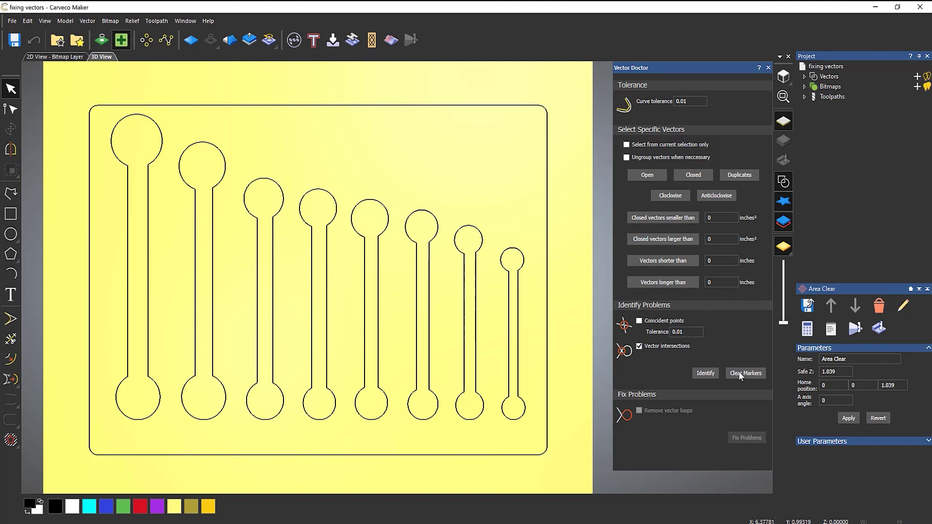
{"action": "left_click", "coordinate": [272, 261]}
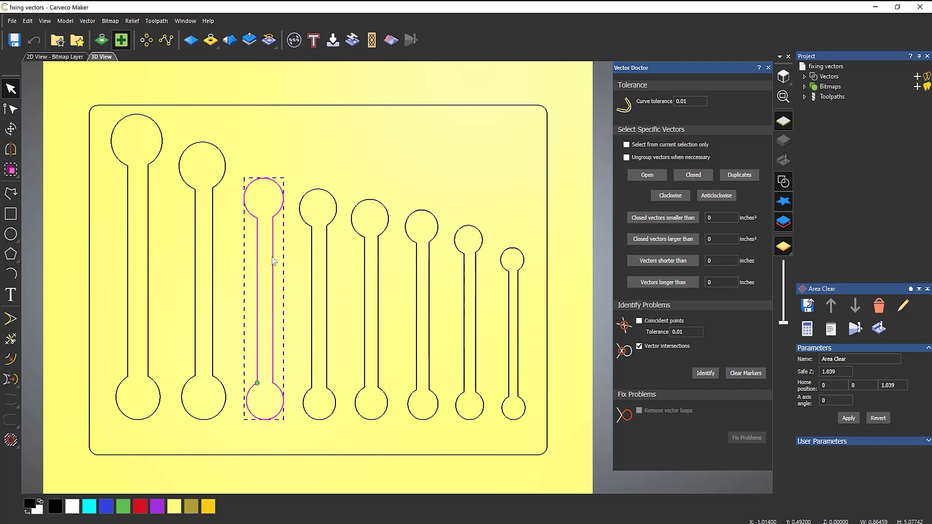
{"action": "left_click", "coordinate": [286, 312]}
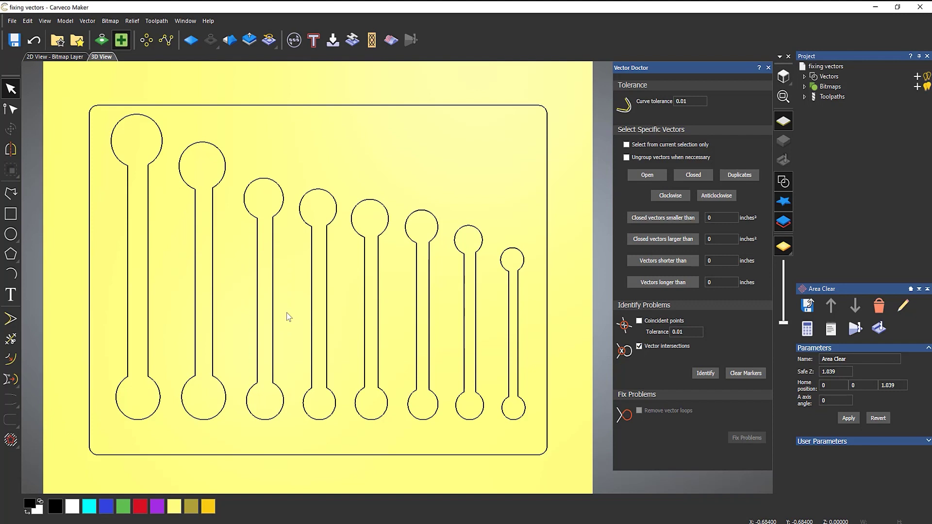
- Reselect all vectors and identify the remaining intersections, then clear the selection
{"action": "left_click_drag", "start_coordinate": [70, 92], "coordinate": [541, 492]}
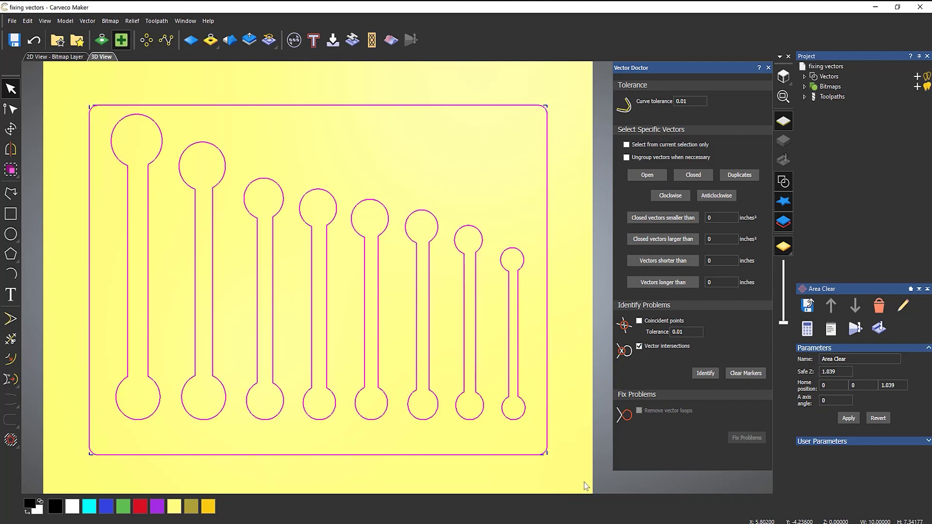
{"action": "left_click", "coordinate": [704, 373]}
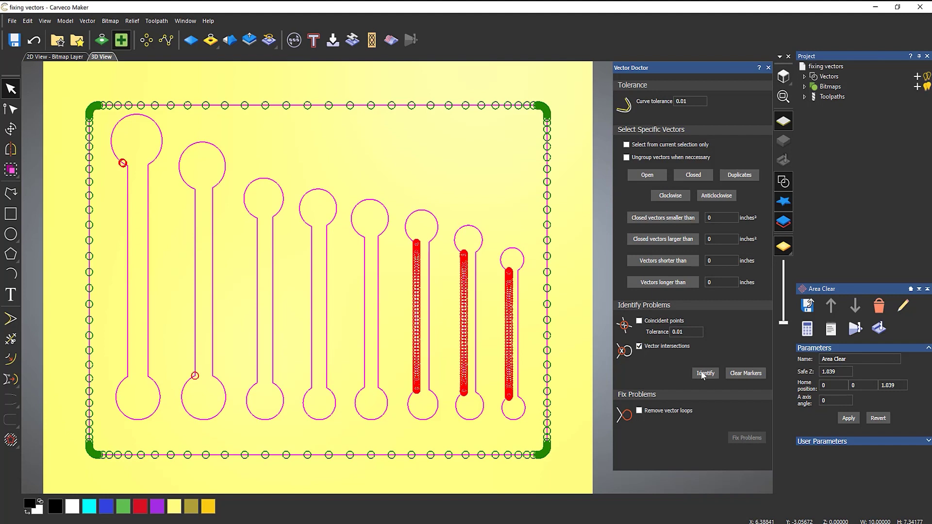
{"action": "left_click", "coordinate": [436, 146]}
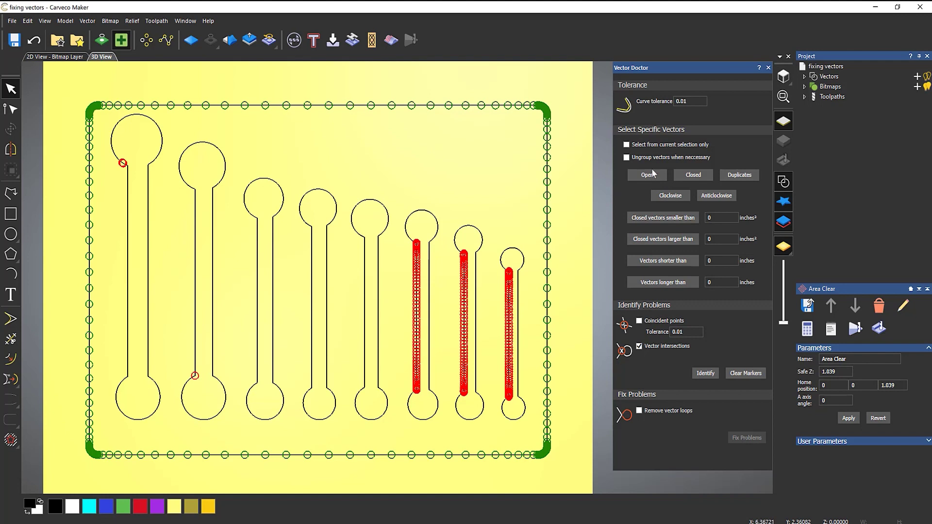
- Select duplicate vectors with Vector Doctor and delete the extra copy of the rounded rectangular border
{"action": "left_click", "coordinate": [740, 176]}
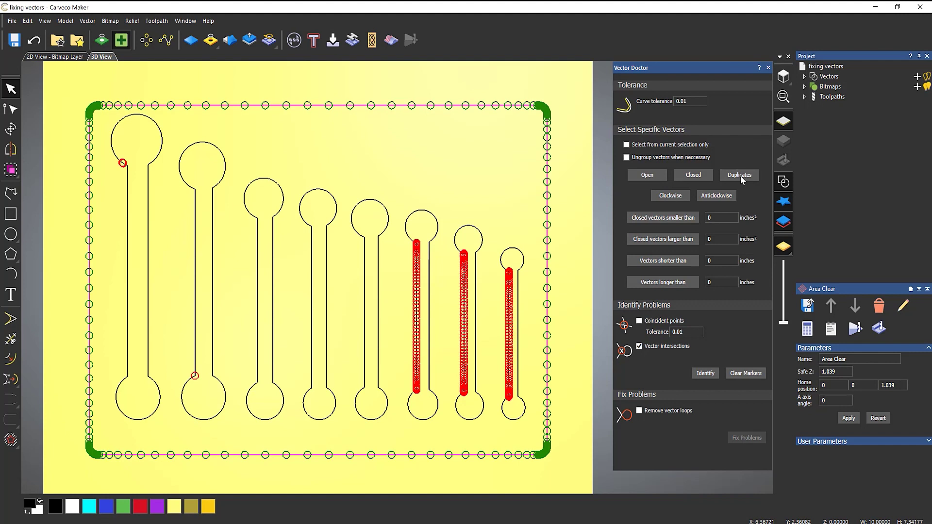
{"action": "left_click", "coordinate": [680, 102]}
{"action": "key", "text": "Escape"}
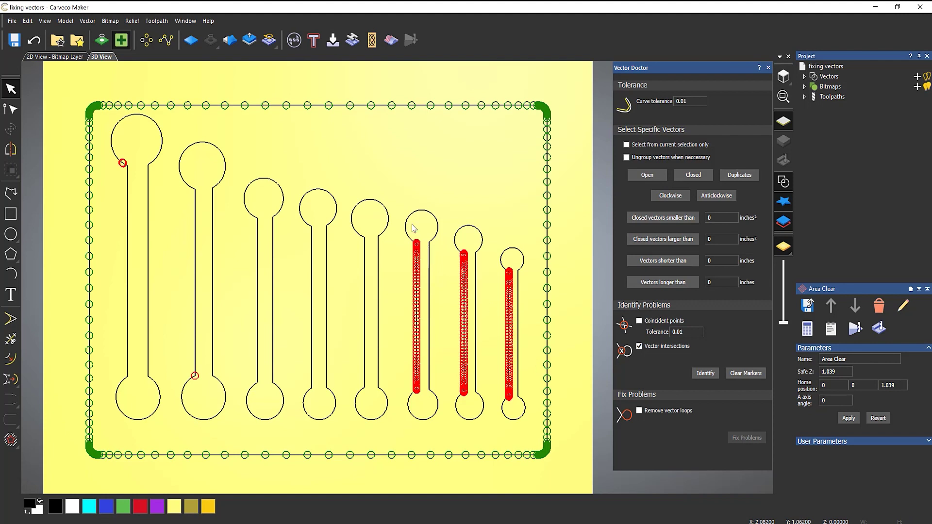
- Clear the old markers and rerun the vector intersection check on all vectors, including the border
{"action": "left_click", "coordinate": [755, 374]}
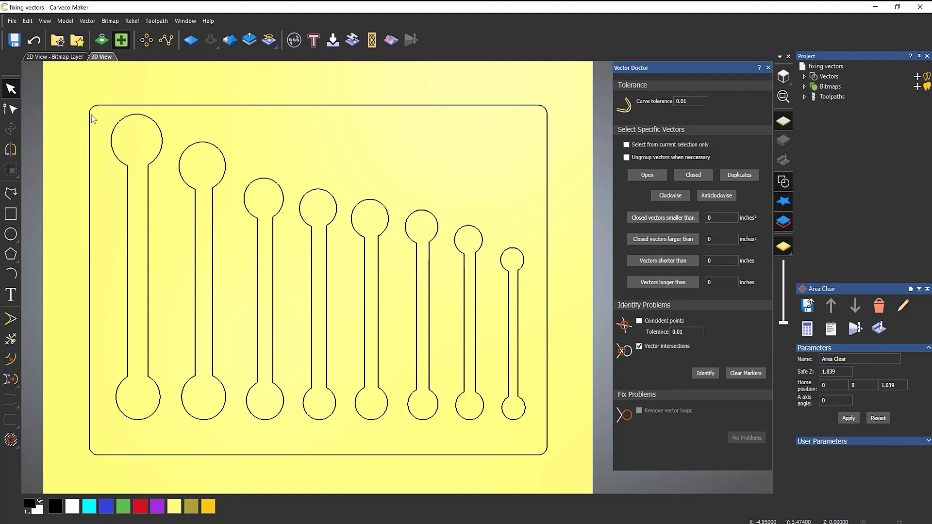
{"action": "left_click_drag", "start_coordinate": [69, 83], "coordinate": [595, 467]}
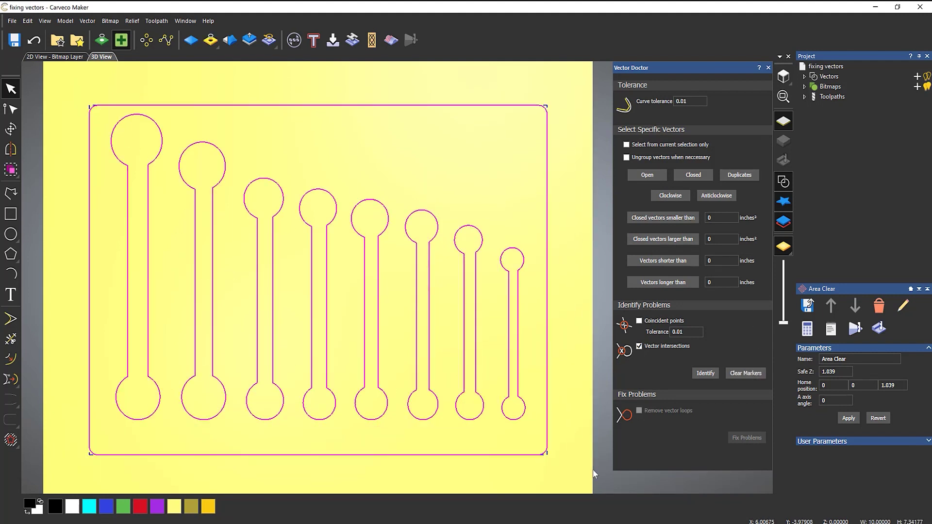
{"action": "left_click", "coordinate": [713, 373]}
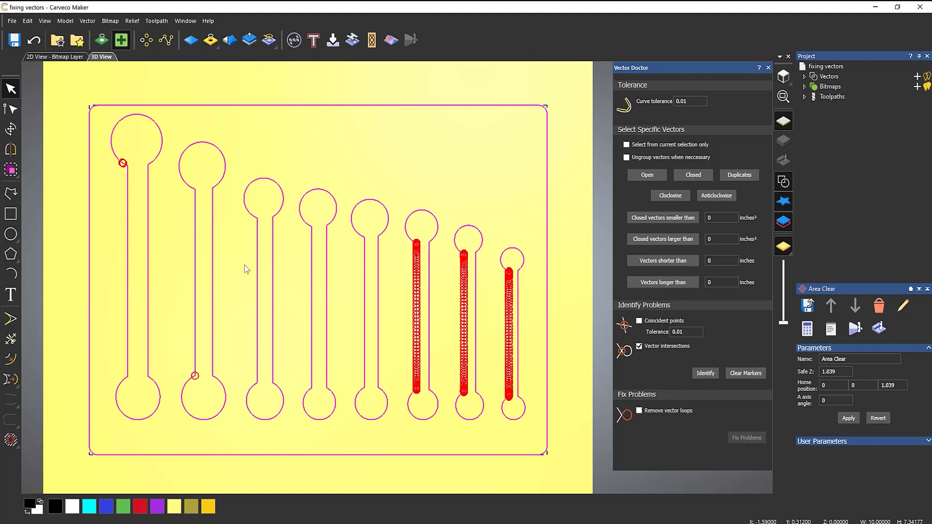
- Examine the marked intersections up close on the first vector's upper circle and where the second vector's stem meets its lower circle
{"action": "left_click", "coordinate": [136, 184]}
{"action": "scroll", "coordinate": [127, 159], "scroll_direction": "up", "scroll_amount": 8}
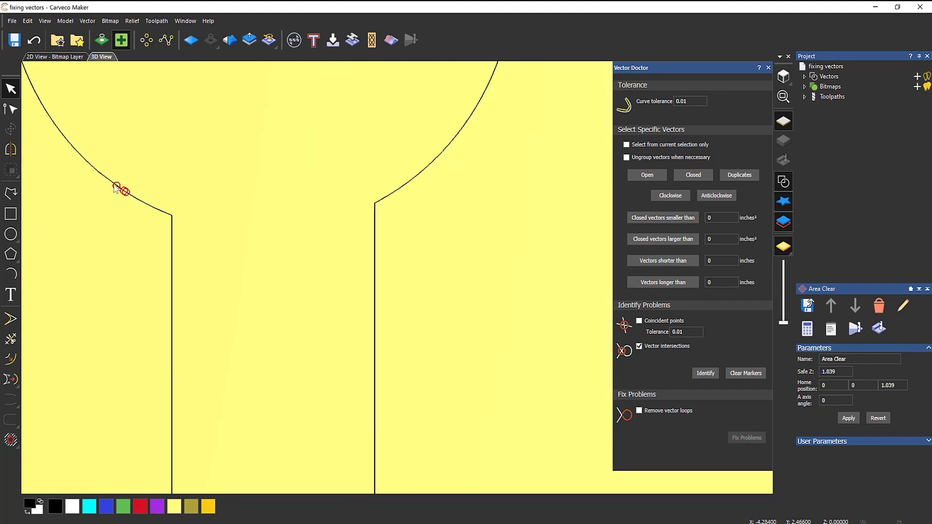
{"action": "scroll", "coordinate": [101, 186], "scroll_direction": "up", "scroll_amount": 4}
{"action": "scroll", "coordinate": [197, 220], "scroll_direction": "up", "scroll_amount": 3}
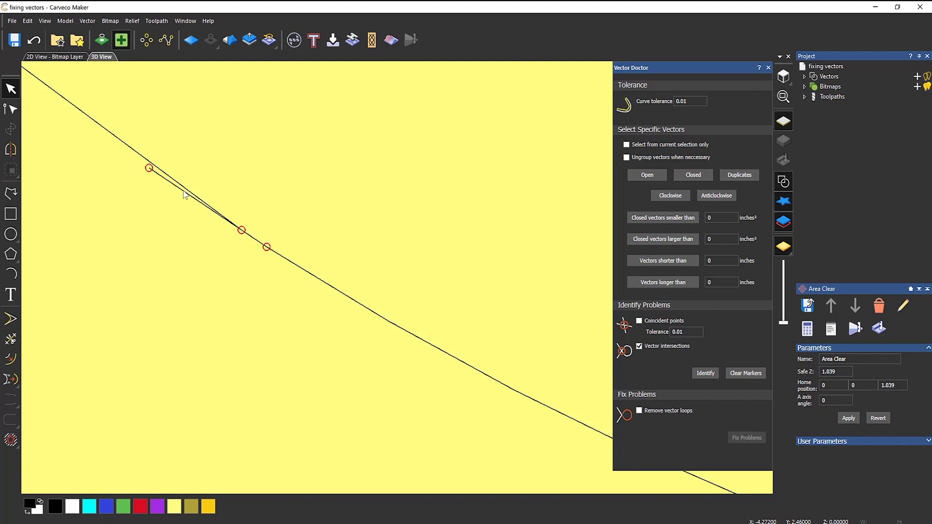
{"action": "scroll", "coordinate": [173, 231], "scroll_direction": "down", "scroll_amount": 2}
{"action": "scroll", "coordinate": [339, 289], "scroll_direction": "down", "scroll_amount": 2}
{"action": "scroll", "coordinate": [339, 289], "scroll_direction": "down", "scroll_amount": 6}
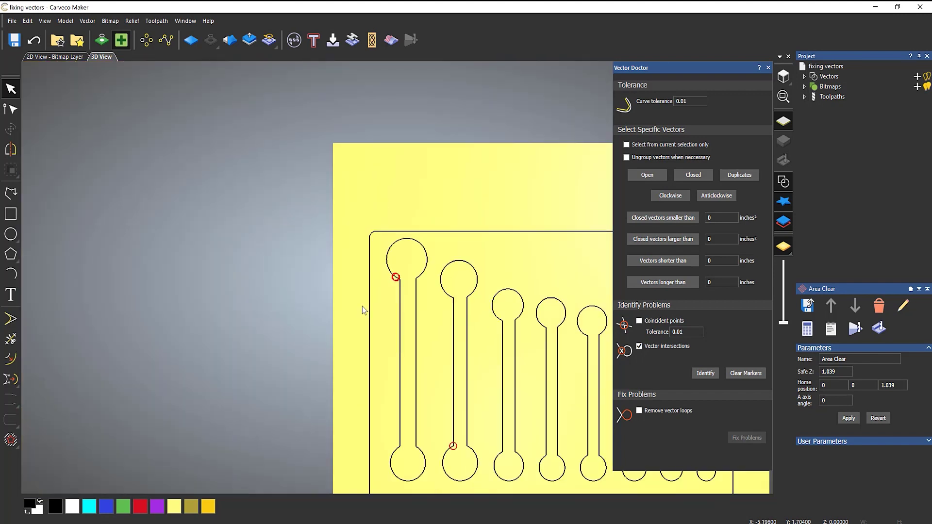
{"action": "scroll", "coordinate": [397, 373], "scroll_direction": "up", "scroll_amount": 8}
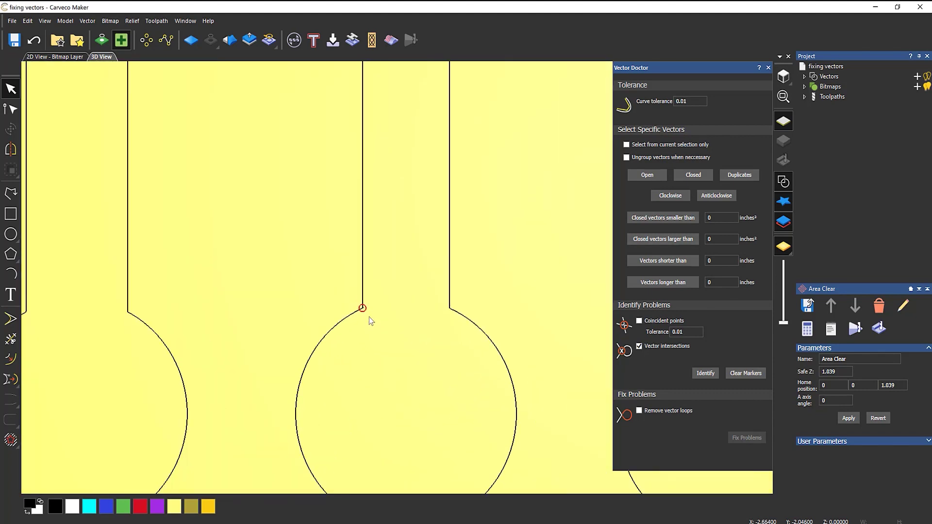
{"action": "scroll", "coordinate": [365, 313], "scroll_direction": "up", "scroll_amount": 8}
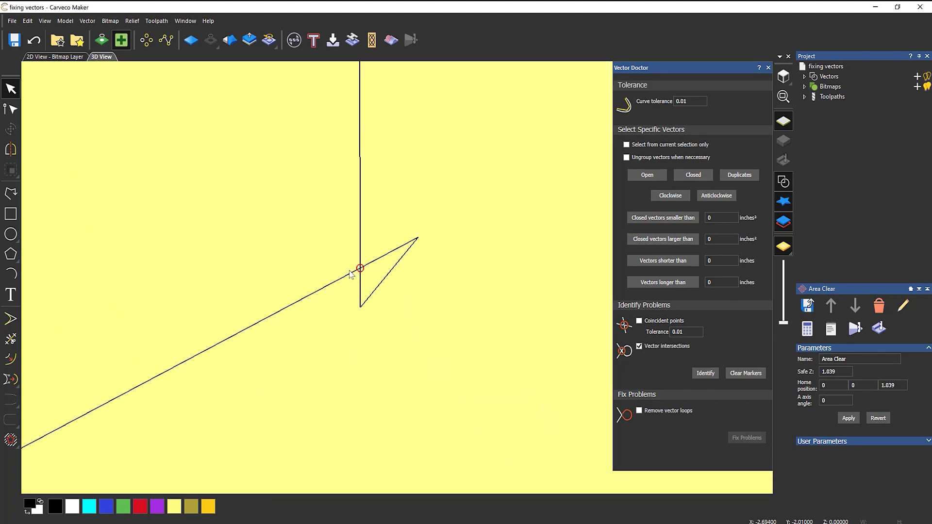
- Try to fix all vectors by removing vector loops with 1% loop area, then clear the markers and rerun the intersection check
{"action": "scroll", "coordinate": [408, 225], "scroll_direction": "down", "scroll_amount": 6}
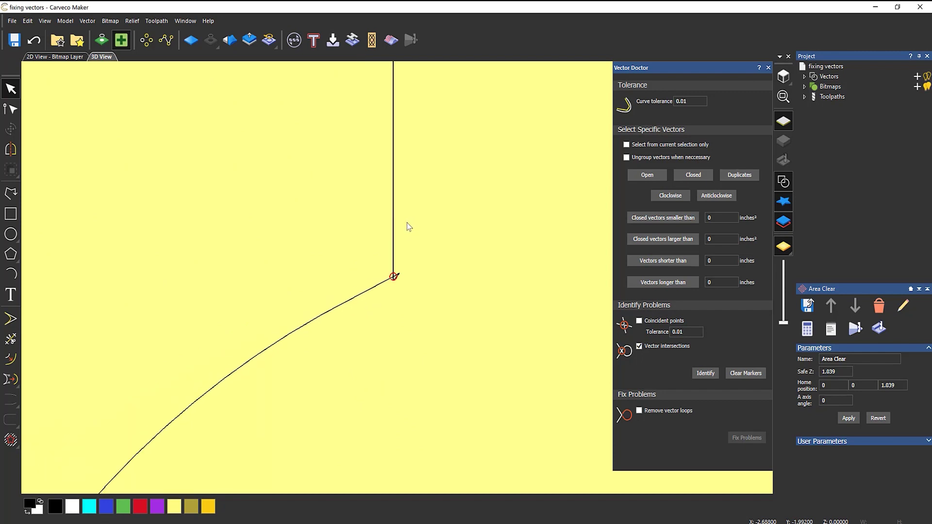
{"action": "key", "text": "0"}
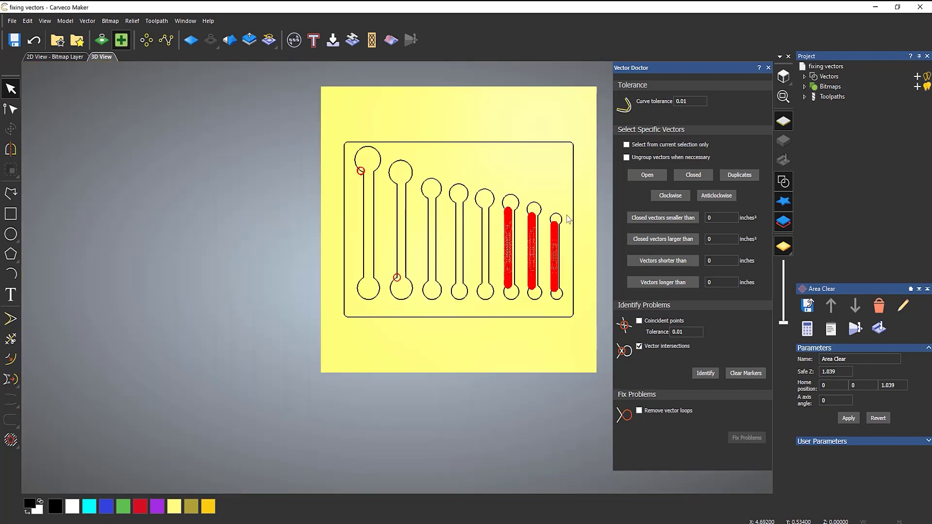
{"action": "scroll", "coordinate": [565, 213], "scroll_direction": "up", "scroll_amount": 3}
{"action": "key", "text": "ctrl+a"}
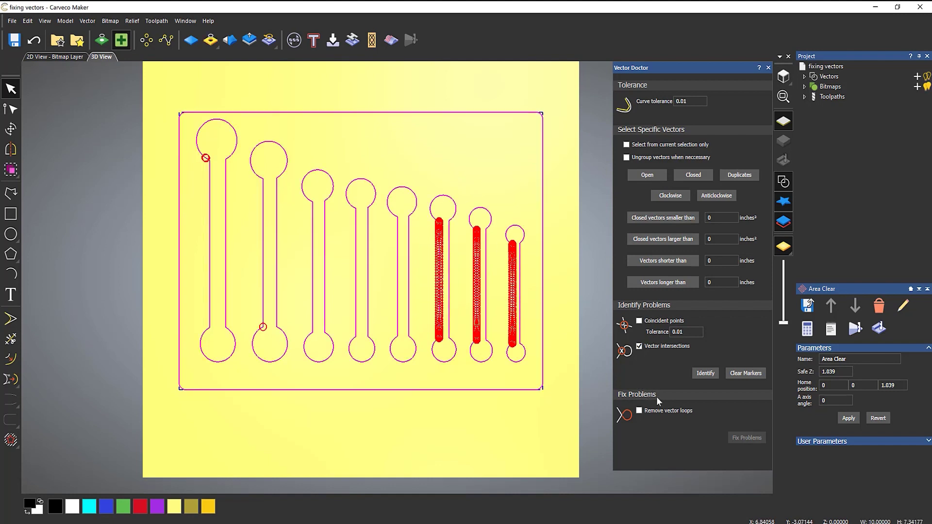
{"action": "left_click", "coordinate": [639, 411]}
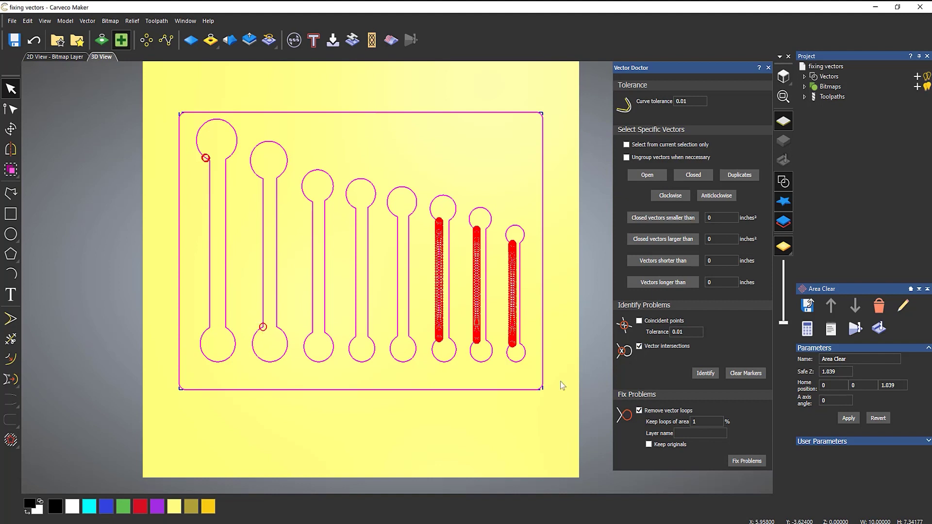
{"action": "left_click", "coordinate": [740, 463]}
{"action": "left_click", "coordinate": [750, 376]}
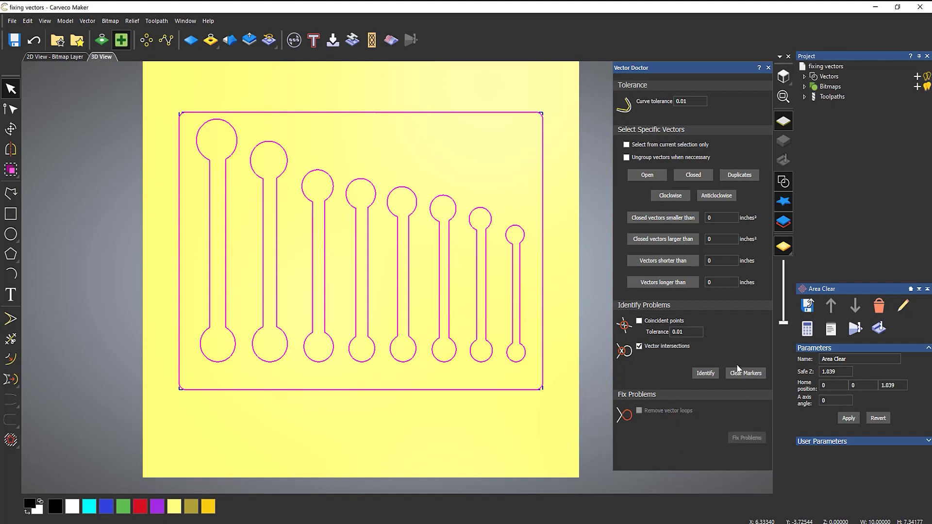
{"action": "left_click", "coordinate": [706, 374]}
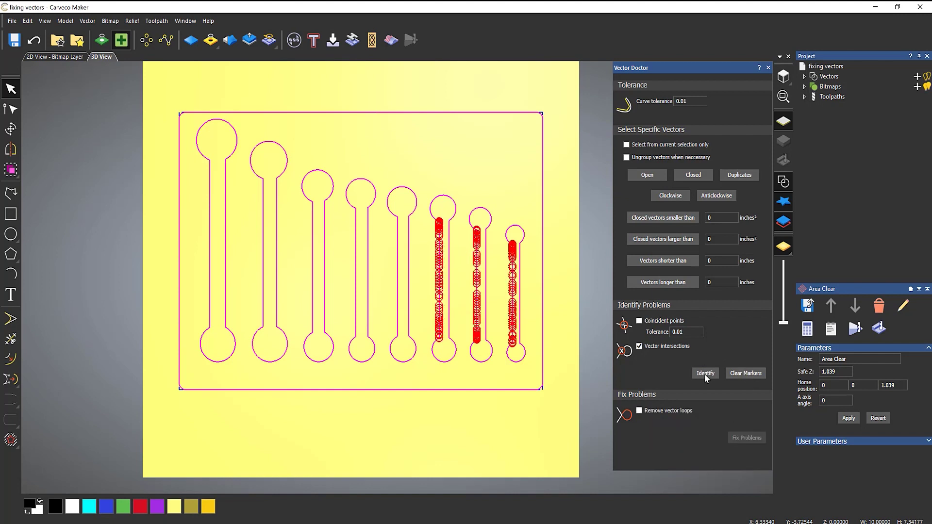
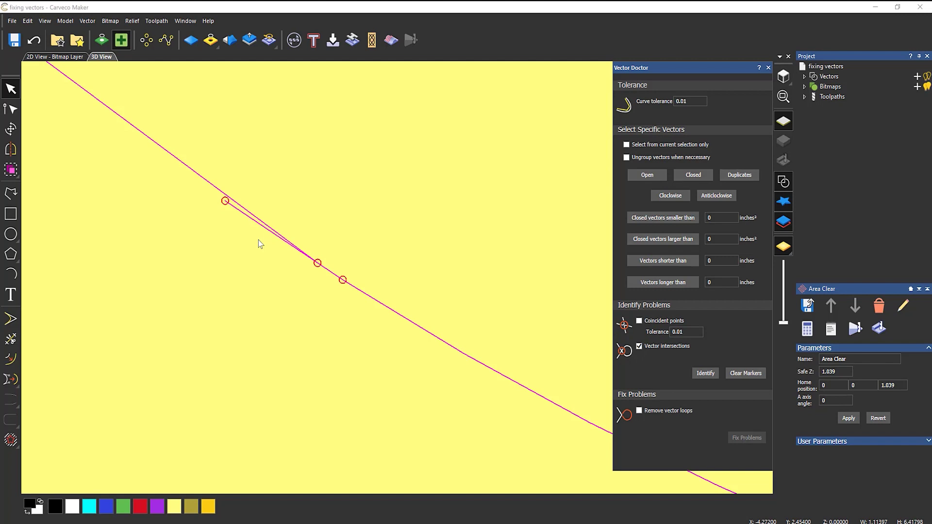
- Clear the markers and cut the first vector's upper circle with node editing around the overlapping spans, including at the nodes on both sides
{"action": "left_click", "coordinate": [754, 374]}
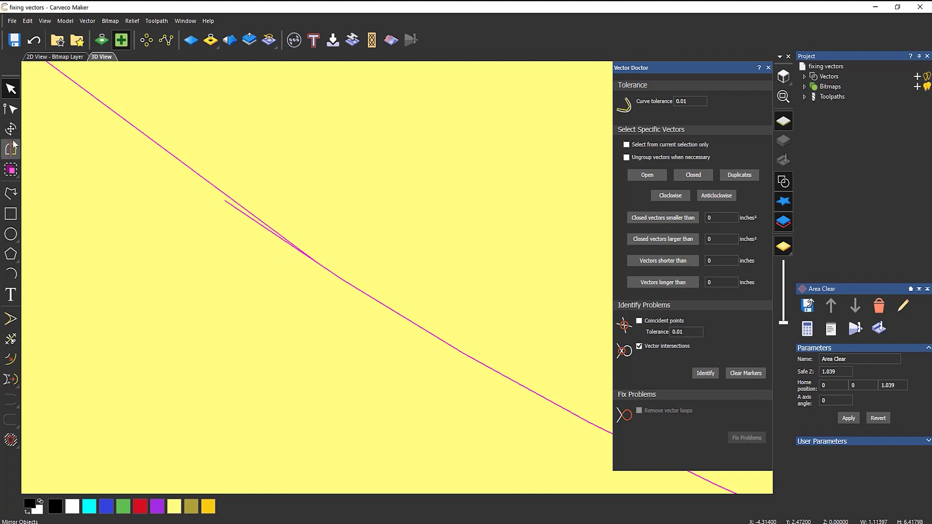
{"action": "left_click", "coordinate": [9, 117]}
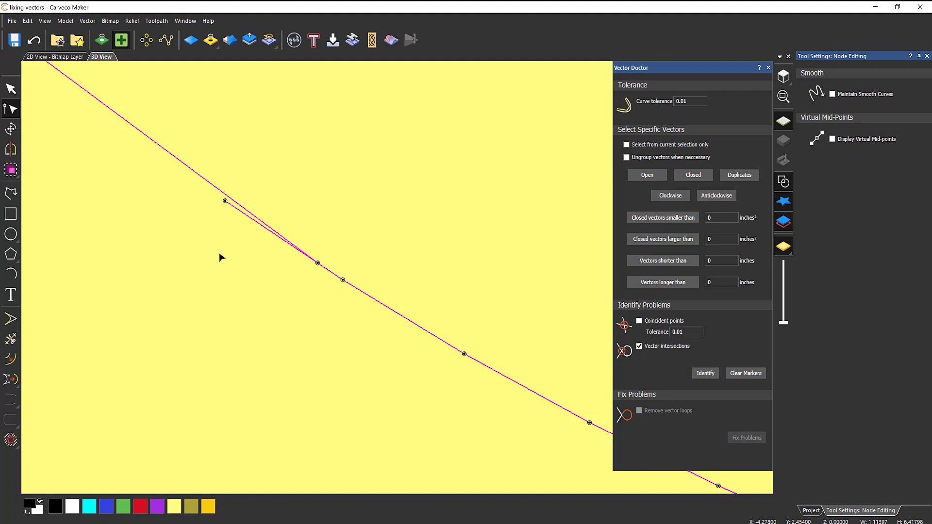
{"action": "right_click", "coordinate": [193, 173]}
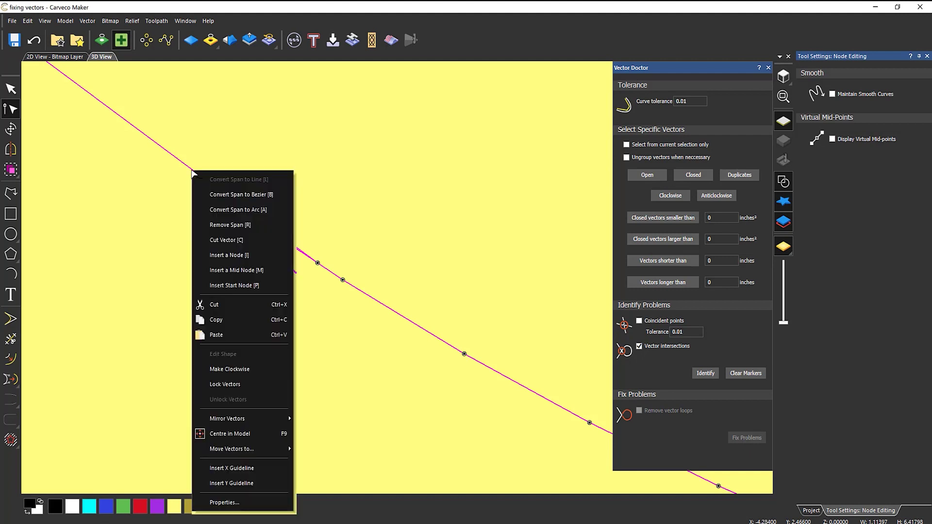
{"action": "left_click", "coordinate": [242, 239]}
{"action": "scroll", "coordinate": [340, 275], "scroll_direction": "up", "scroll_amount": 2}
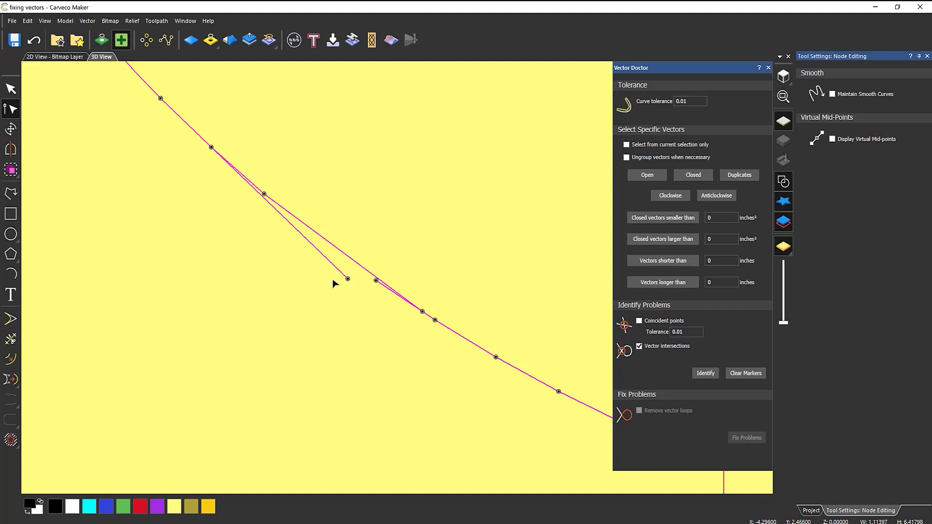
{"action": "right_click", "coordinate": [210, 148]}
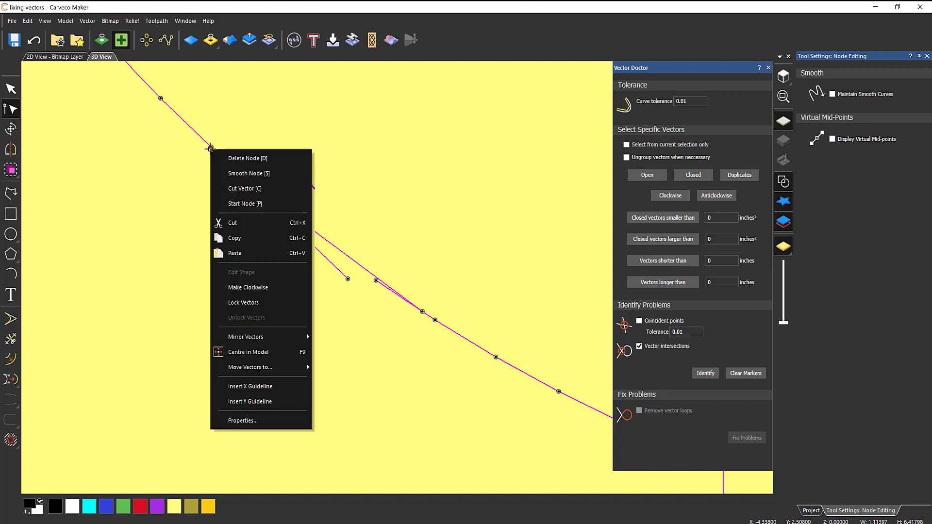
{"action": "left_click", "coordinate": [244, 192]}
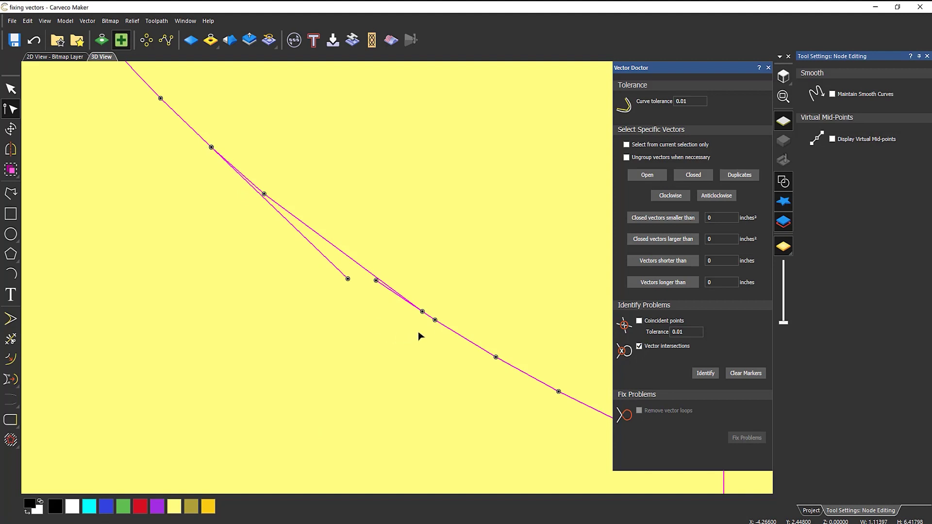
{"action": "right_click", "coordinate": [495, 358]}
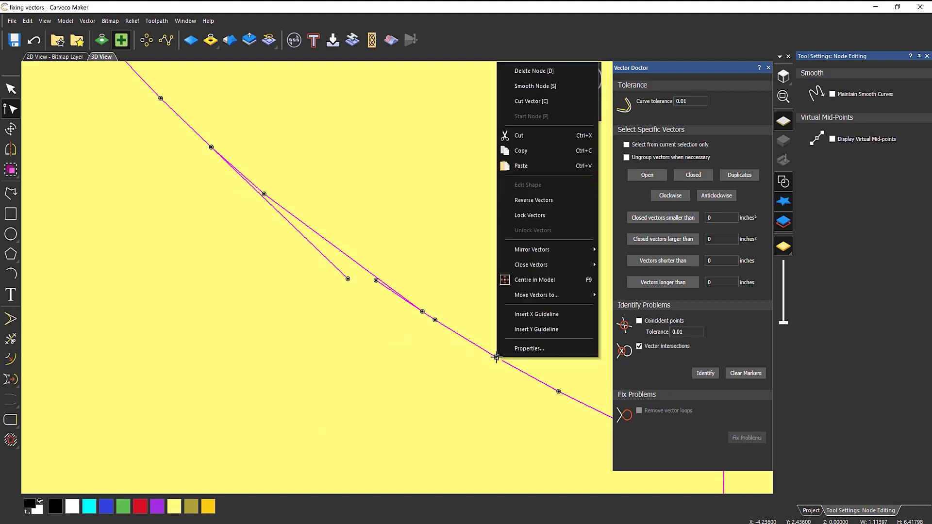
{"action": "left_click", "coordinate": [537, 102]}
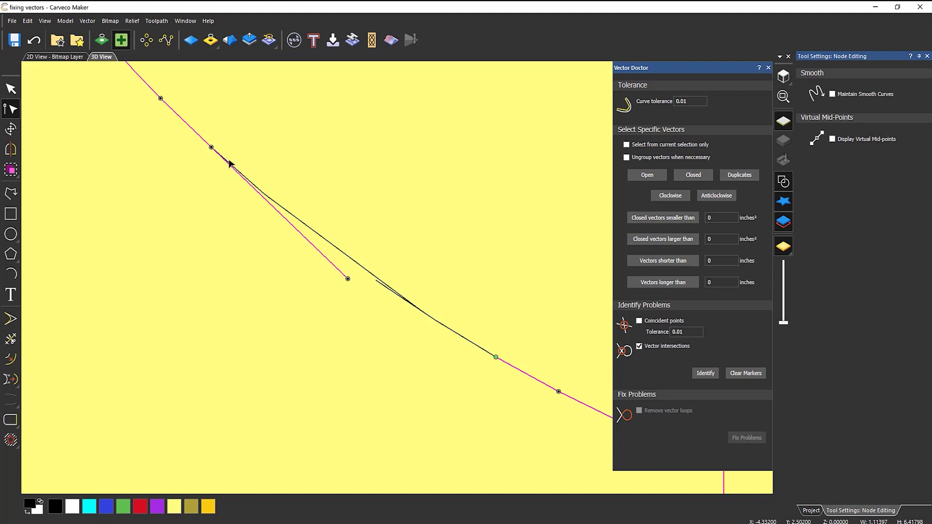
- Select the cut-off section of overlapping spans on the first vector's upper circle and delete it
{"action": "right_click", "coordinate": [211, 147]}
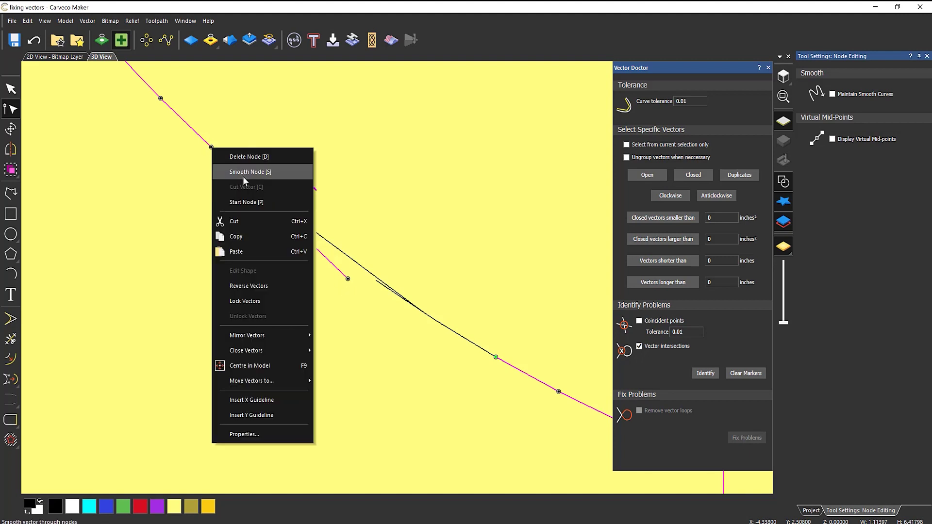
{"action": "left_click", "coordinate": [354, 186]}
{"action": "left_click", "coordinate": [315, 235]}
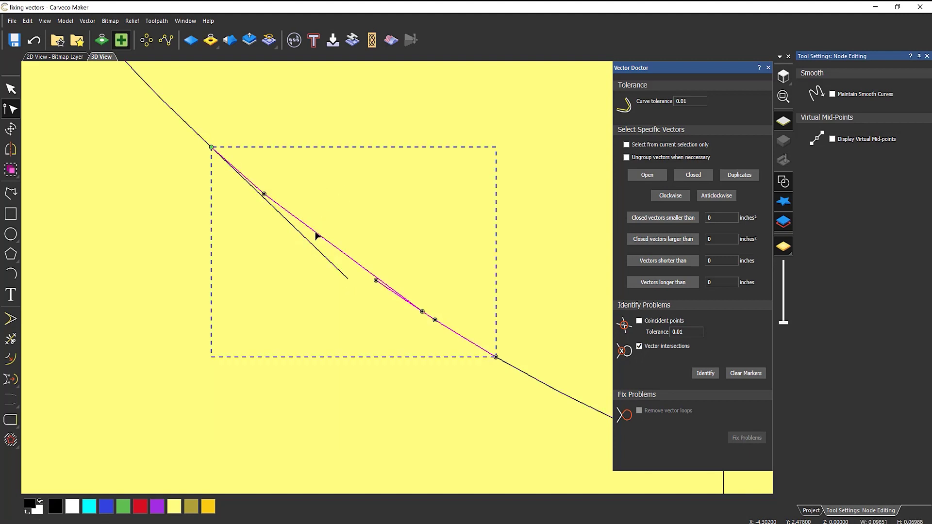
{"action": "key", "text": "Delete"}
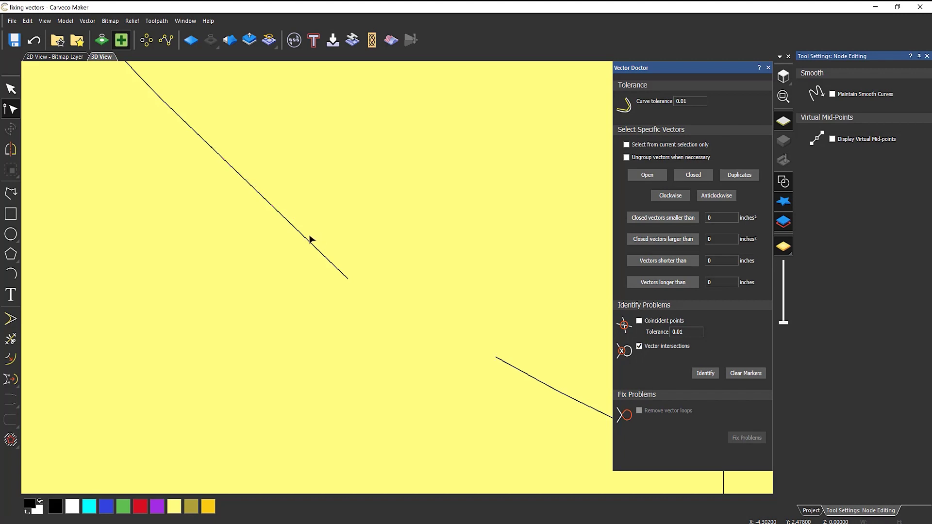
- Trim the overshooting straight end of the first vector's upper circle by cutting its last span partway and deleting the cut-off piece
{"action": "left_click", "coordinate": [307, 240]}
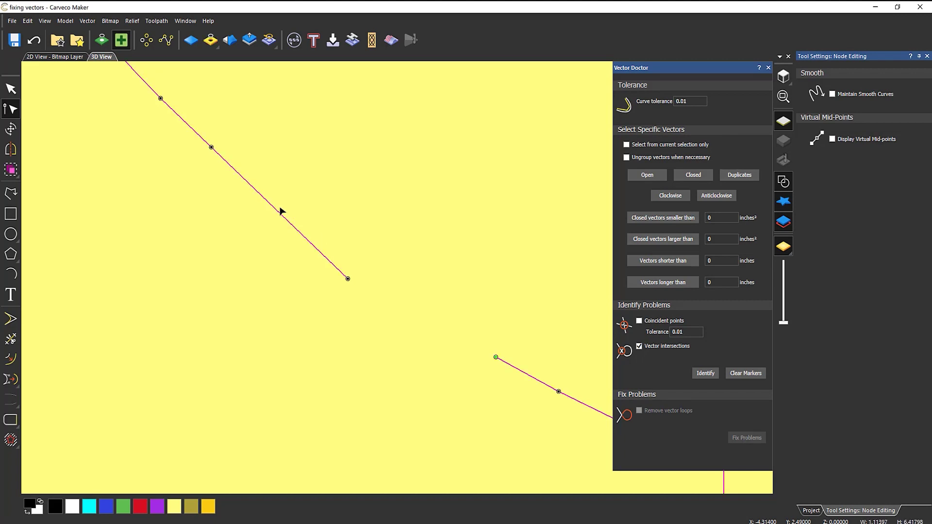
{"action": "right_click", "coordinate": [211, 147]}
{"action": "left_click", "coordinate": [347, 186]}
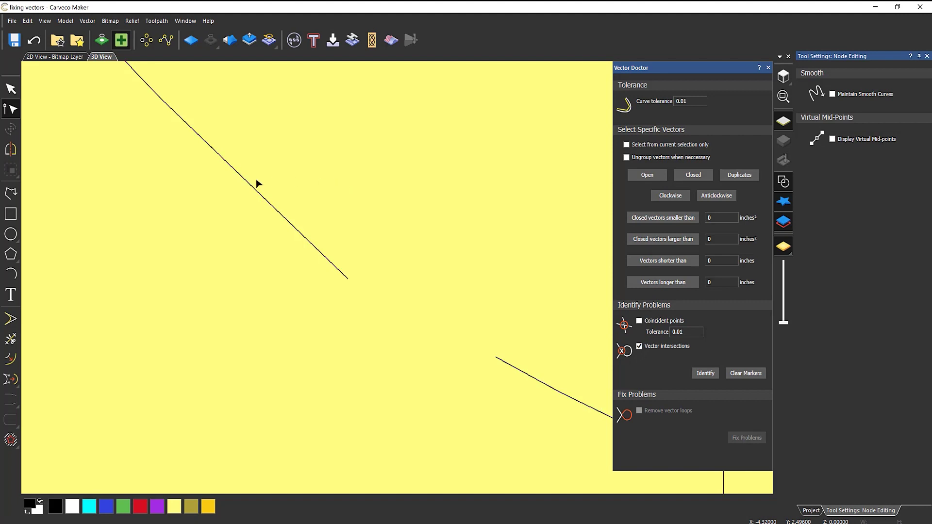
{"action": "left_click", "coordinate": [240, 177]}
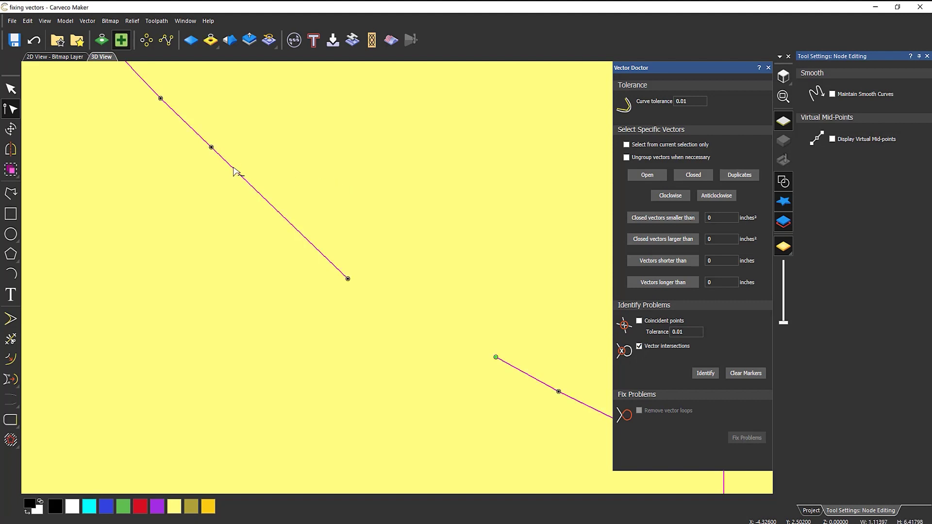
{"action": "double_click", "coordinate": [234, 168]}
{"action": "left_click", "coordinate": [232, 169]}
{"action": "key", "text": "Delete"}
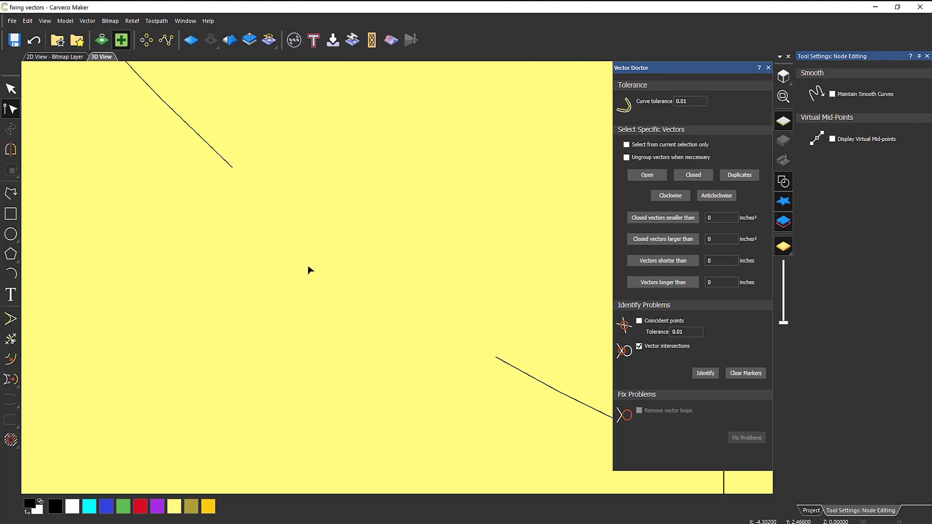
- Select both open vectors at the gap in the first vector's upper circle and close them with a smooth curve
{"action": "left_click", "coordinate": [227, 163]}
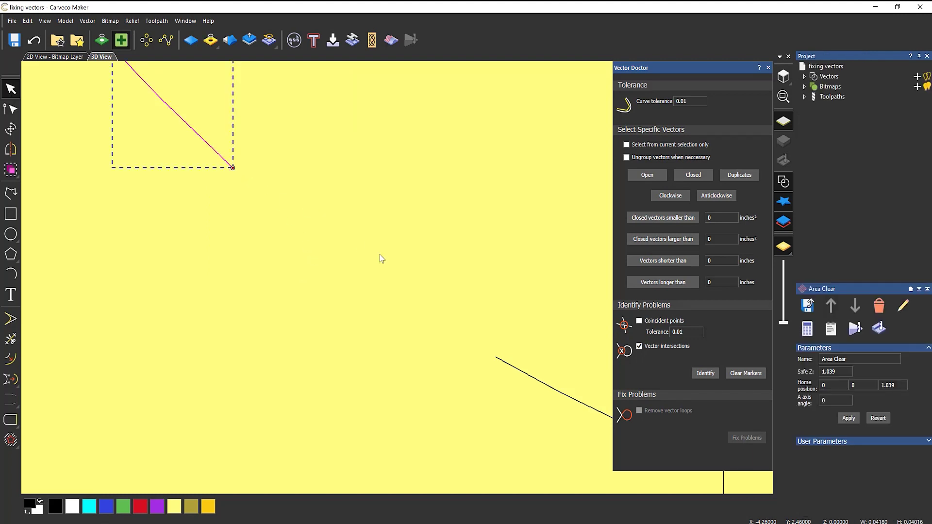
{"action": "left_click", "coordinate": [515, 367], "text": "shift"}
{"action": "left_click", "coordinate": [11, 420]}
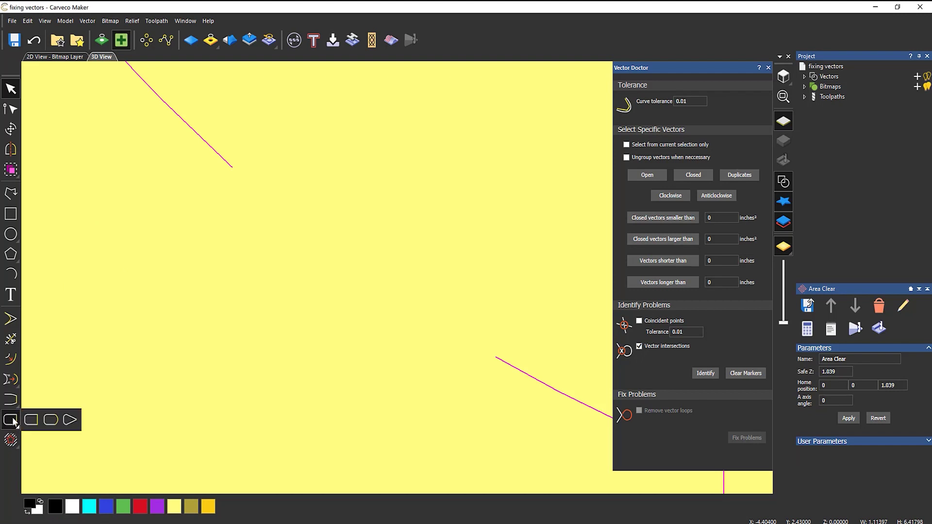
{"action": "left_click", "coordinate": [54, 424]}
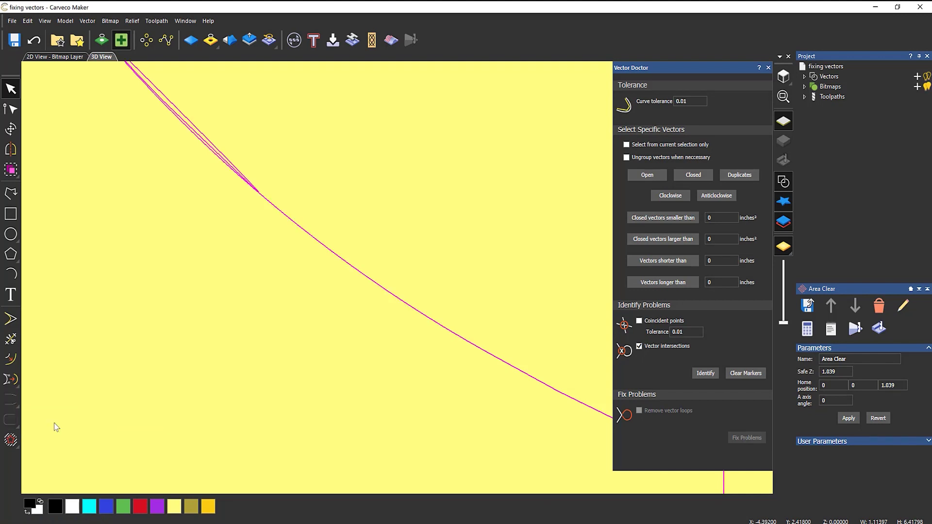
- Delete the small leftover closed sliver on the first vector's upper circle and select the repaired outline
{"action": "scroll", "coordinate": [240, 283], "scroll_direction": "up", "scroll_amount": 2}
{"action": "left_click", "coordinate": [383, 302]}
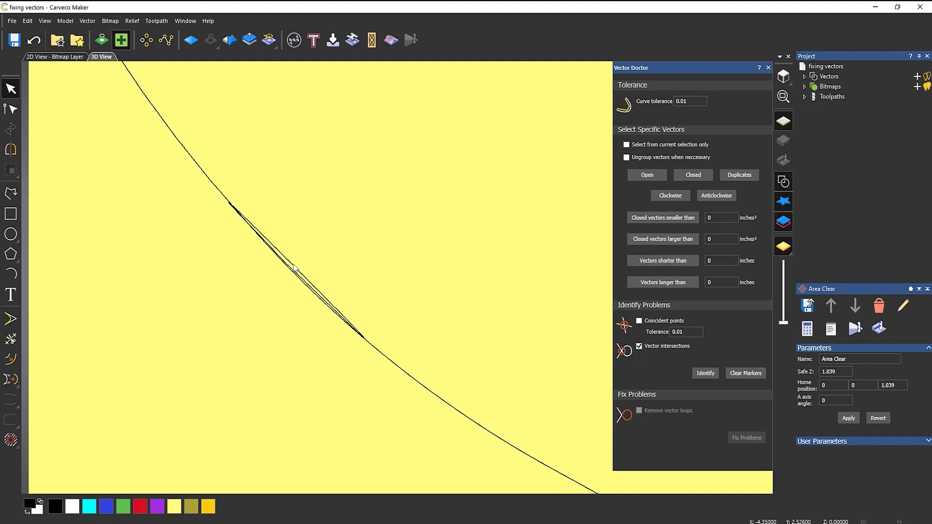
{"action": "left_click", "coordinate": [311, 288]}
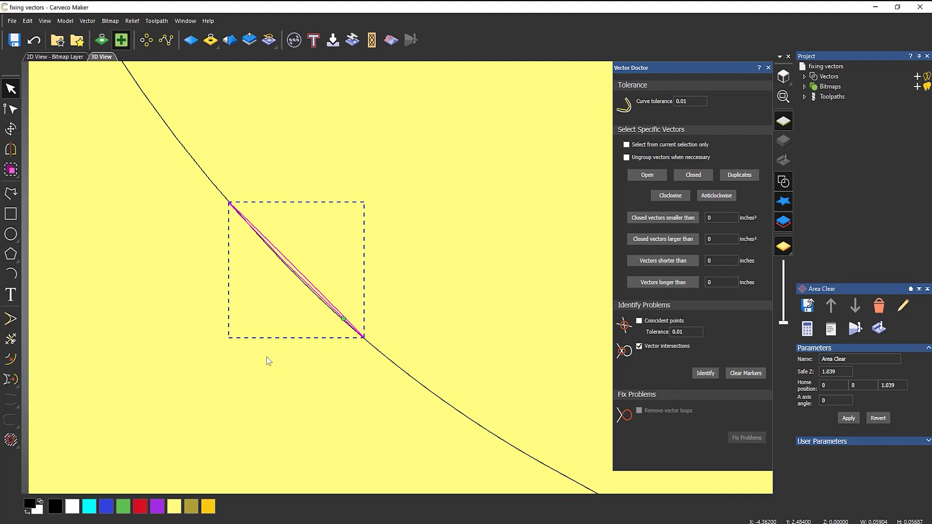
{"action": "key", "text": "Delete"}
{"action": "left_click", "coordinate": [293, 274]}
- Select all vectors and rerun the vector intersection check
{"action": "scroll", "coordinate": [509, 283], "scroll_direction": "down", "scroll_amount": 5}
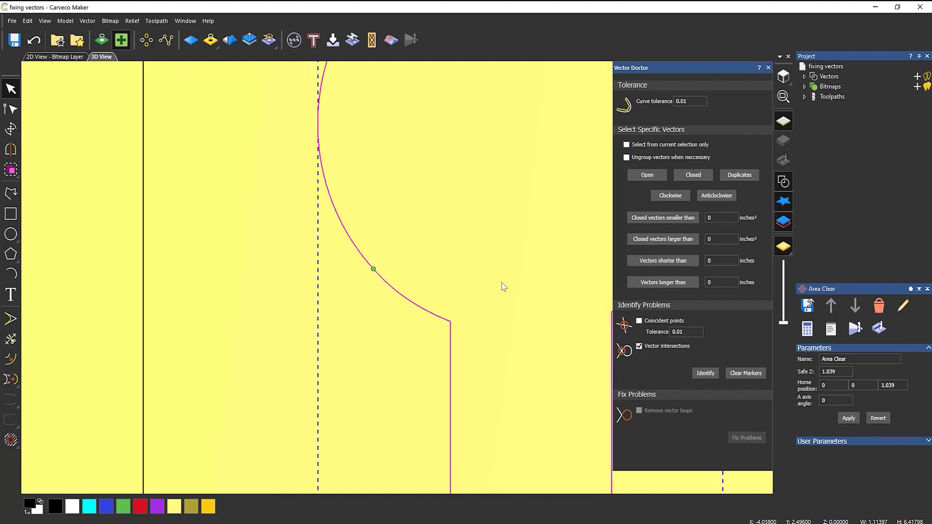
{"action": "scroll", "coordinate": [479, 291], "scroll_direction": "down", "scroll_amount": 4}
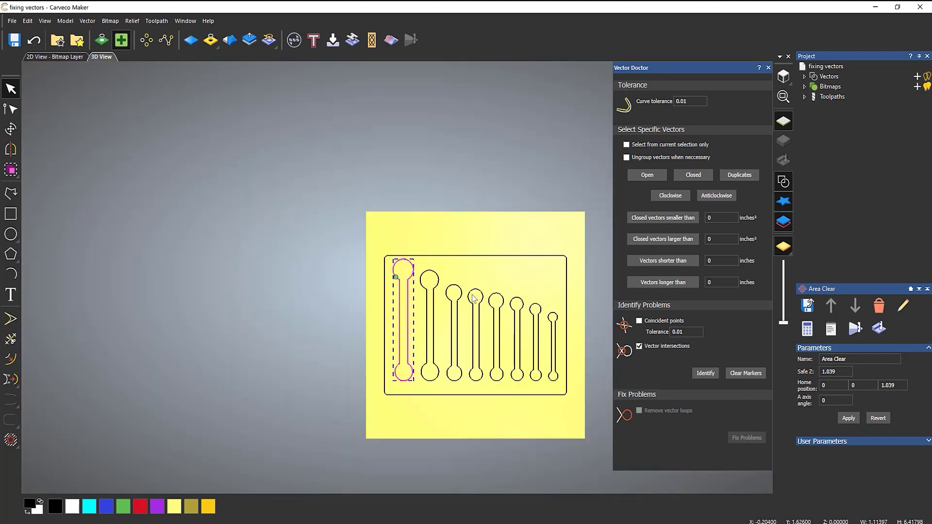
{"action": "scroll", "coordinate": [533, 320], "scroll_direction": "up", "scroll_amount": 3}
{"action": "scroll", "coordinate": [520, 324], "scroll_direction": "down", "scroll_amount": 2}
{"action": "key", "text": "ctrl+a"}
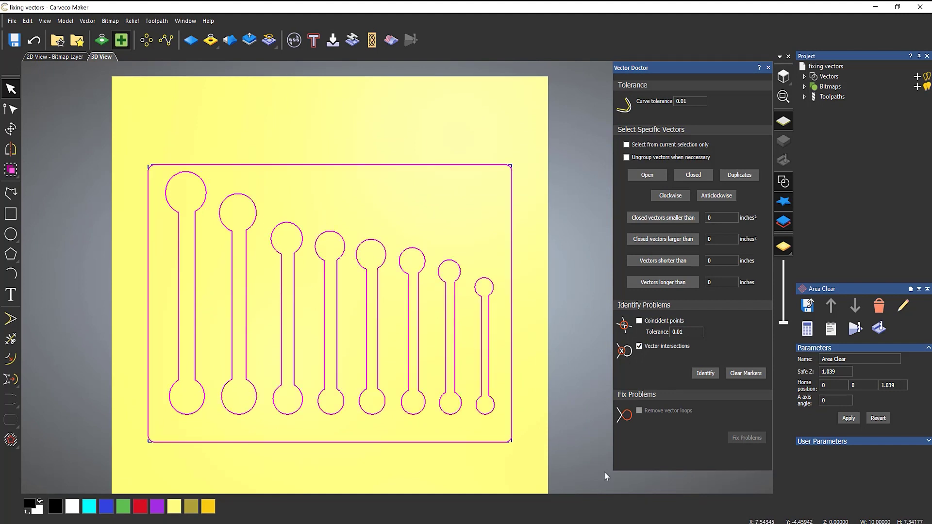
{"action": "left_click", "coordinate": [710, 373]}
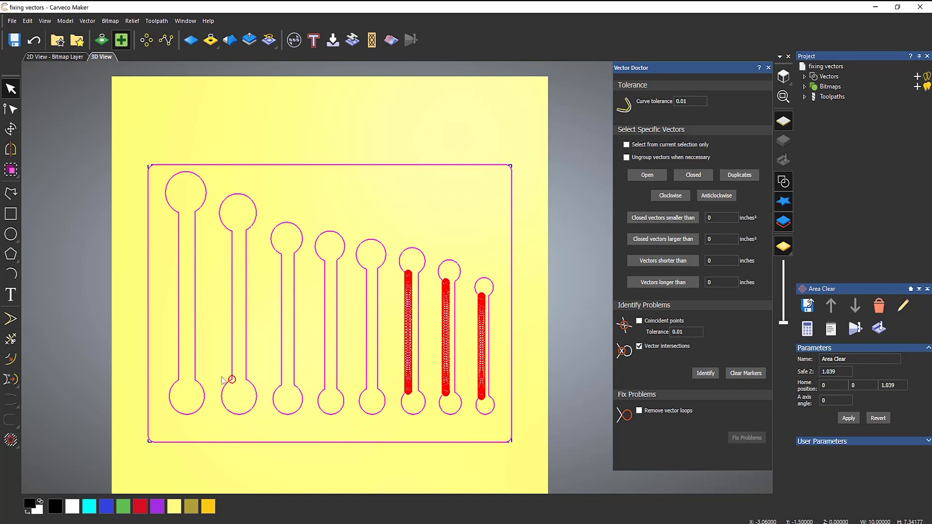
- Add a node on each side of the marked crossing at the second vector's lower circle and cut the vector at both nodes
{"action": "scroll", "coordinate": [232, 380], "scroll_direction": "up", "scroll_amount": 6}
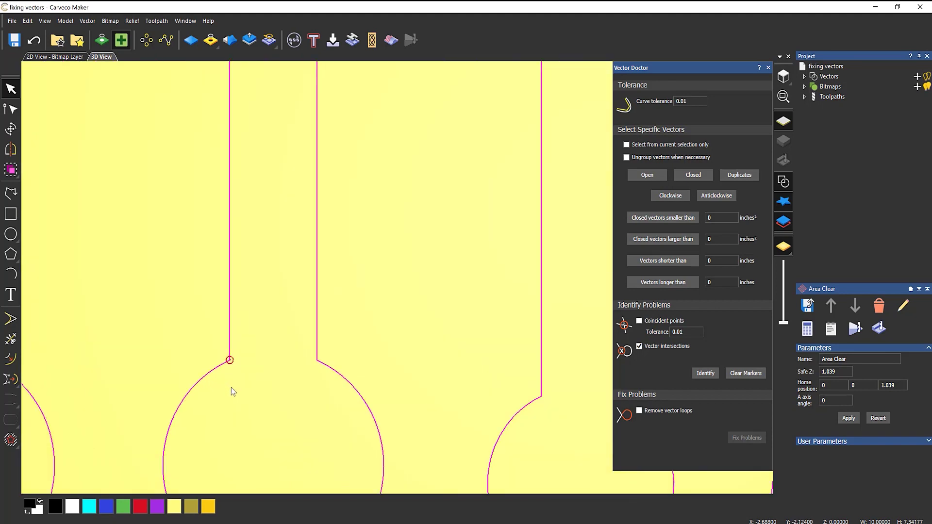
{"action": "scroll", "coordinate": [237, 321], "scroll_direction": "up", "scroll_amount": 4}
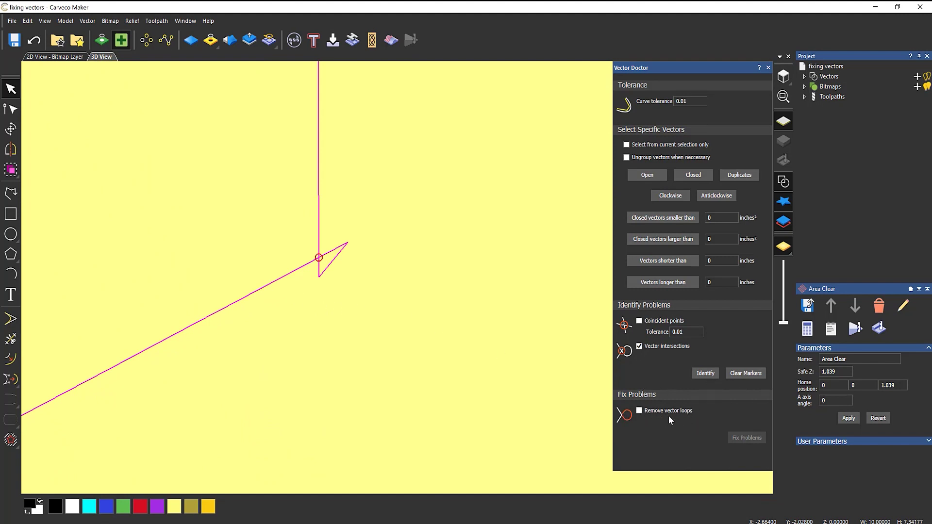
{"action": "left_click", "coordinate": [363, 351]}
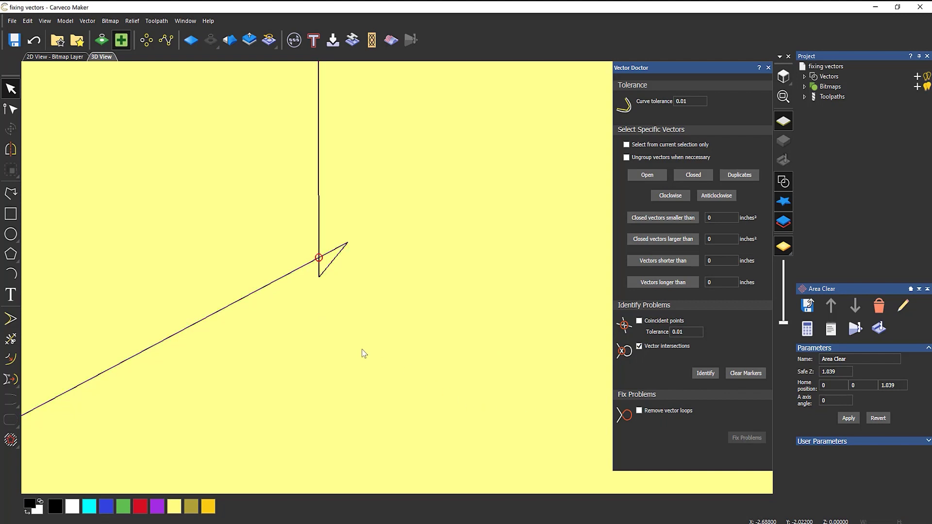
{"action": "left_click", "coordinate": [306, 266]}
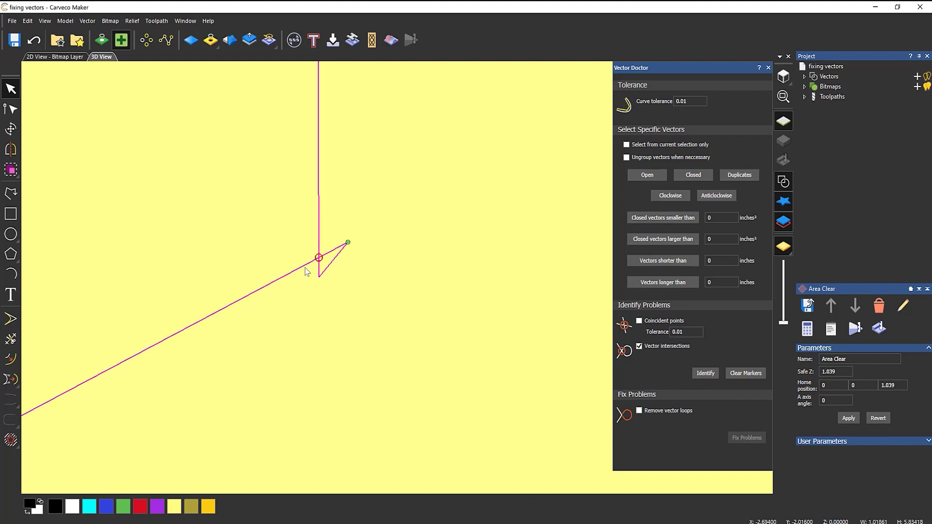
{"action": "key", "text": "n"}
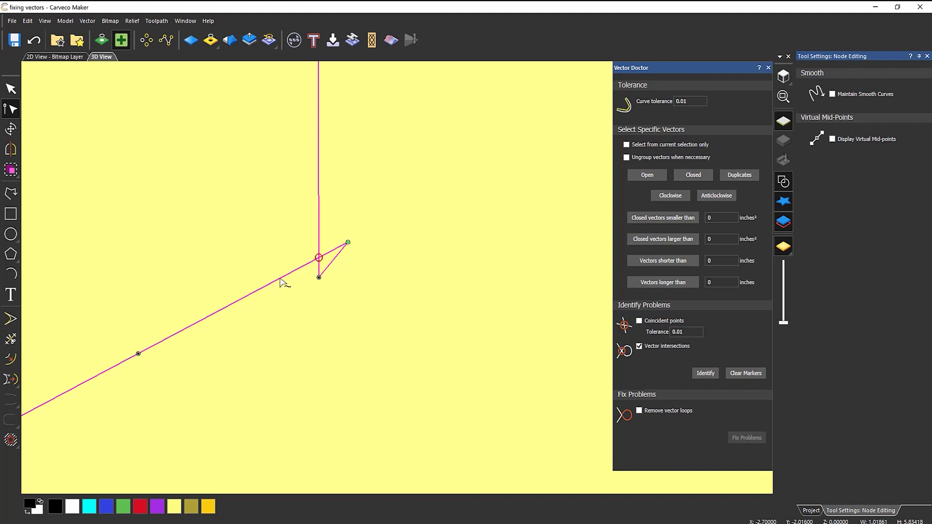
{"action": "double_click", "coordinate": [267, 285]}
{"action": "left_click", "coordinate": [267, 286]}
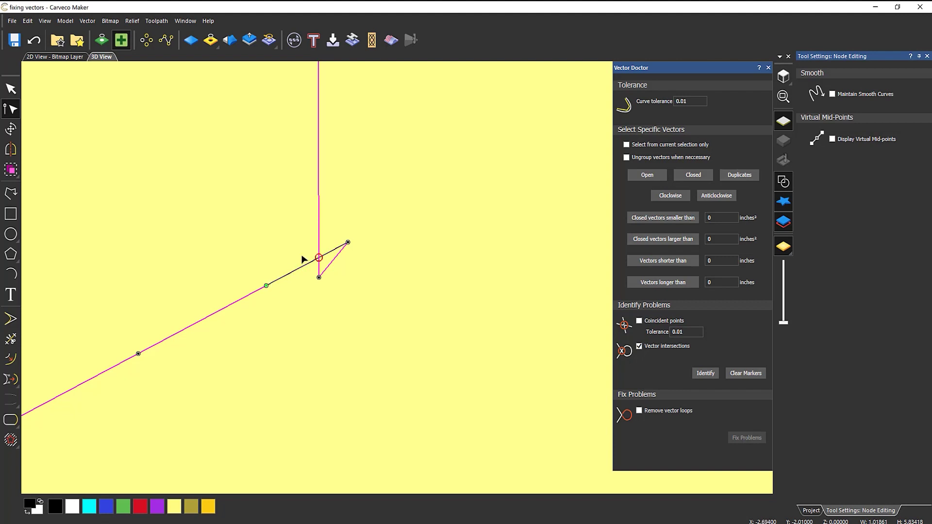
{"action": "left_click", "coordinate": [319, 223]}
{"action": "key", "text": "n"}
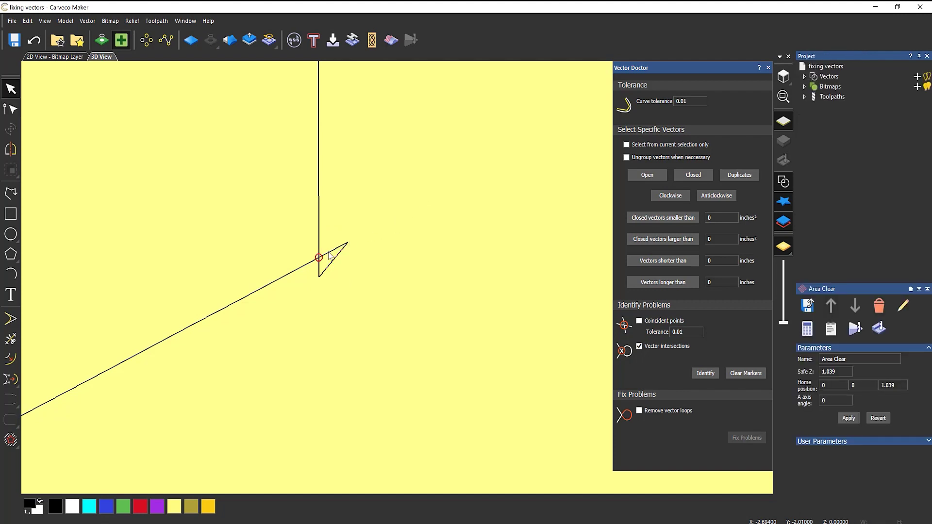
- Delete the two cut-off pieces around the crossing at the second vector's lower circle
{"action": "key", "text": "Delete"}
{"action": "left_click", "coordinate": [318, 238]}
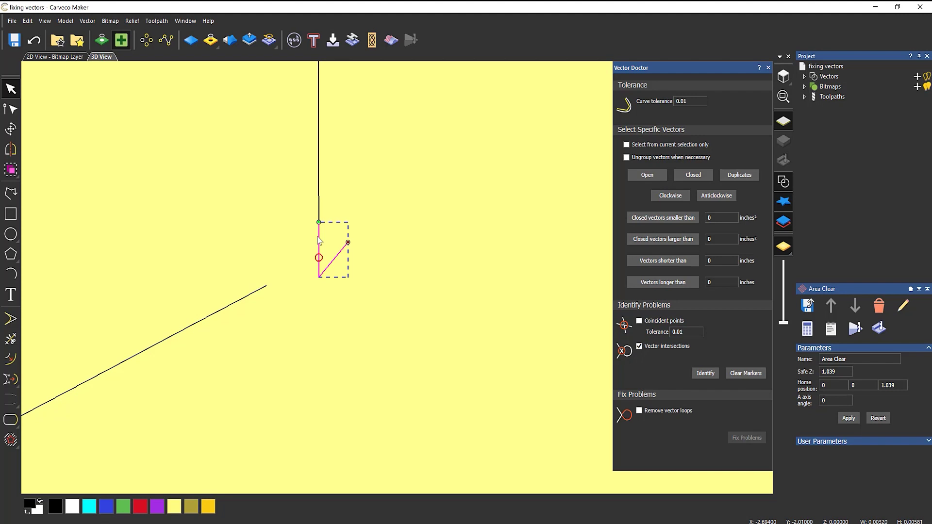
{"action": "key", "text": "Delete"}
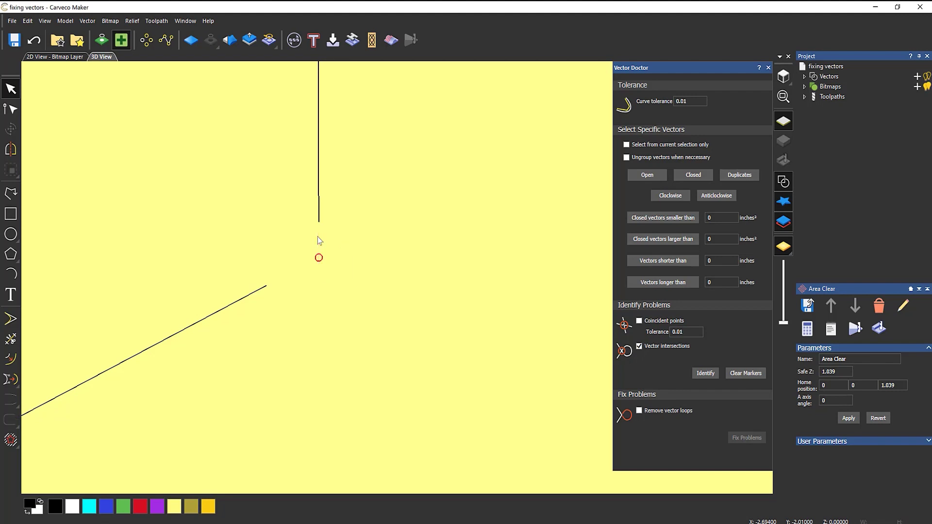
- Draw a vertical polyline about 0.013 inches long from the open end of the second vector's straight edge, running down past the intersection marker
{"action": "left_click", "coordinate": [11, 194]}
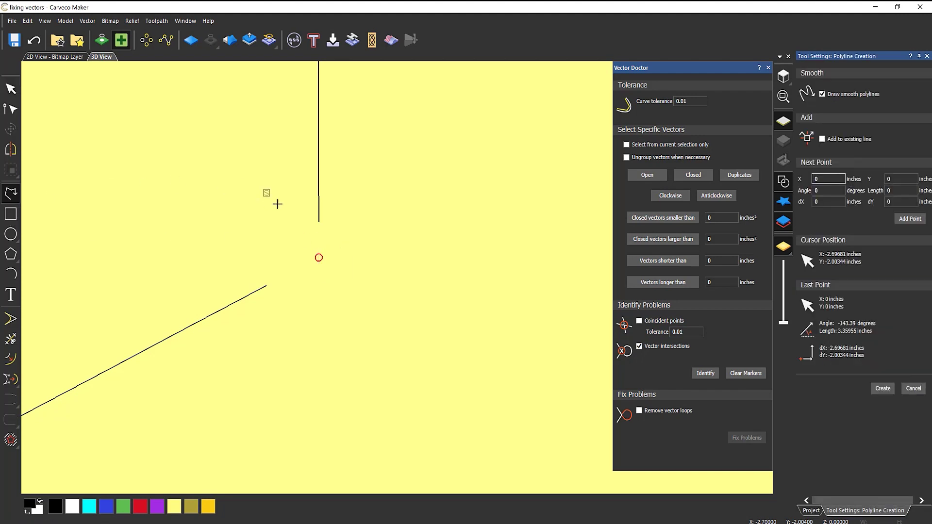
{"action": "left_click", "coordinate": [316, 223]}
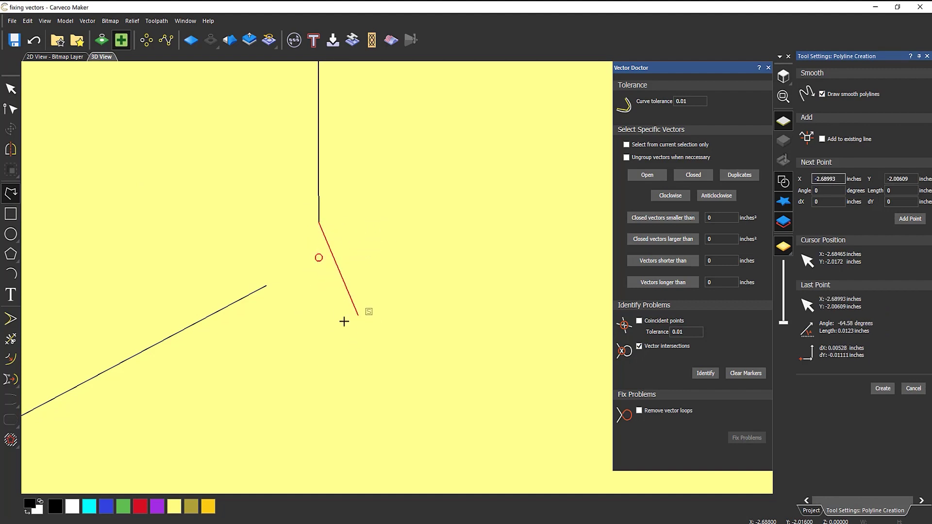
{"action": "key", "text": "alt"}
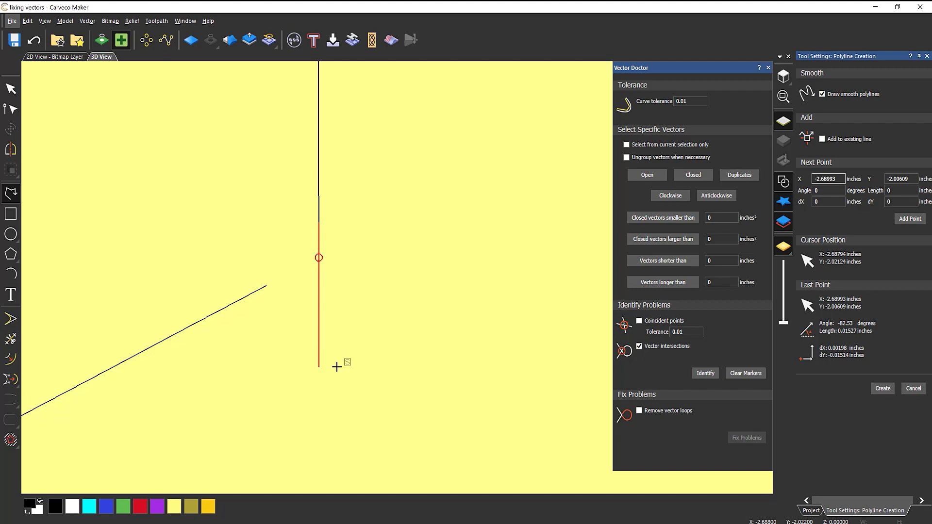
{"action": "key", "text": "alt"}
{"action": "left_click", "coordinate": [319, 345]}
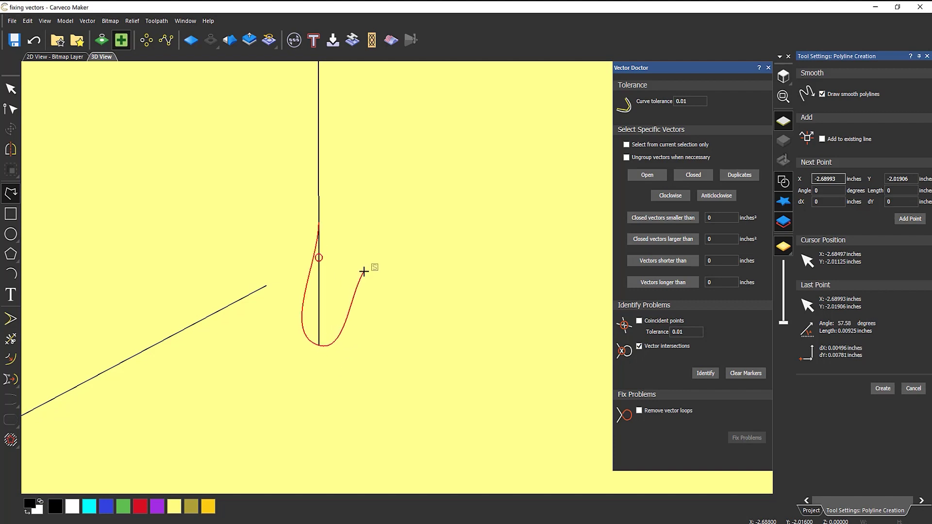
{"action": "key", "text": "Escape"}
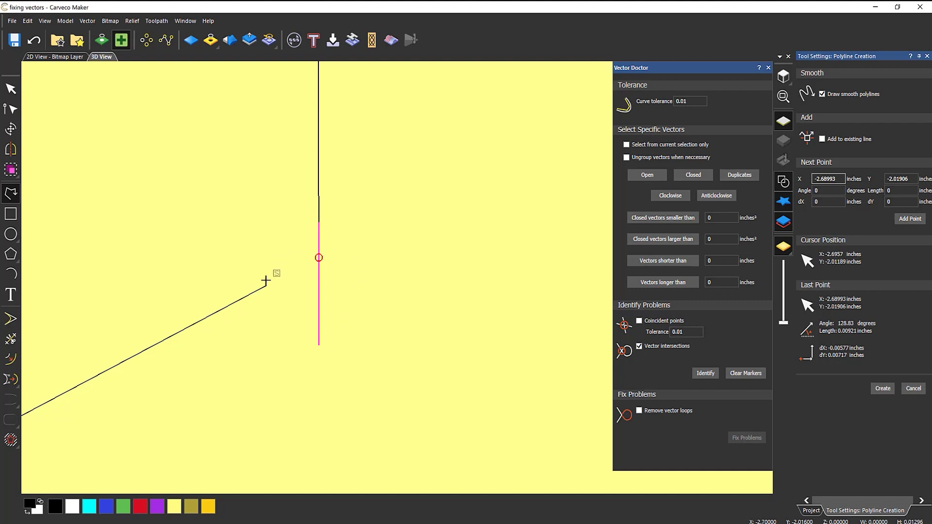
- Draw a second polyline about 0.011 inches long that continues the lower circle's open end across the vertical extension
{"action": "left_click", "coordinate": [267, 284]}
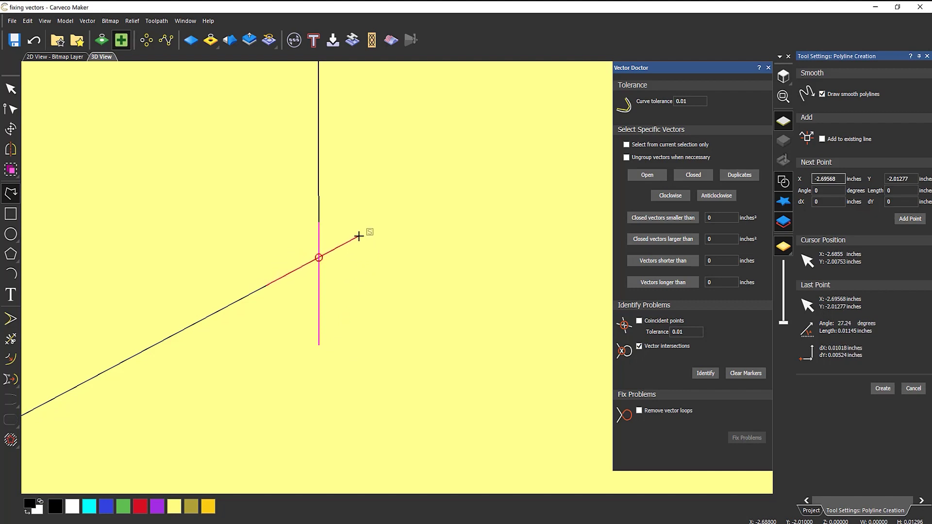
{"action": "left_click", "coordinate": [424, 195]}
{"action": "key", "text": "Escape"}
{"action": "key", "text": "Escape"}
{"action": "left_click", "coordinate": [422, 196]}
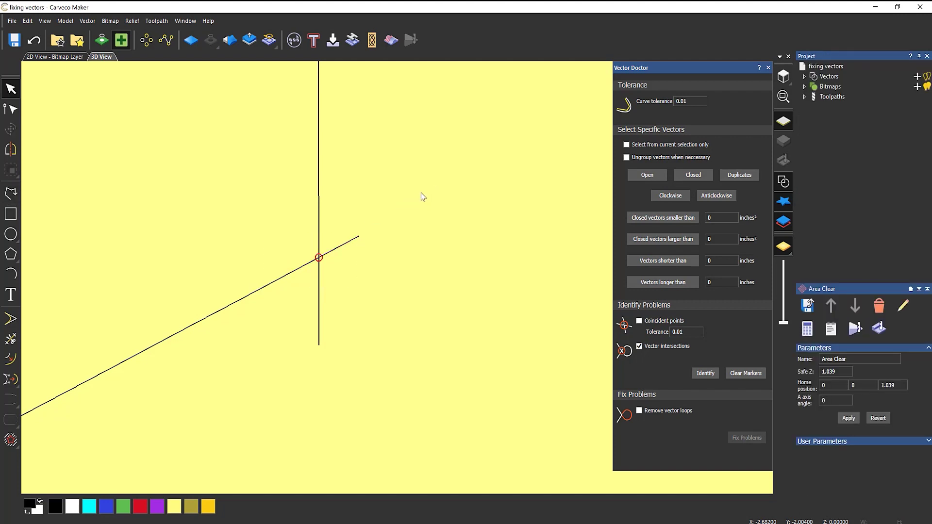
- Trim both extension lines back to their crossing point with Auto join and select the repaired second vector
{"action": "left_click", "coordinate": [11, 339]}
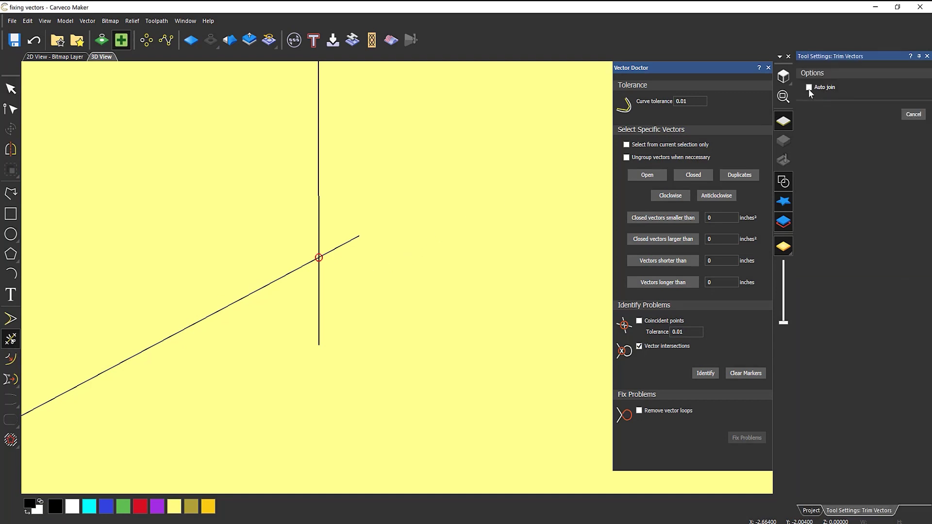
{"action": "left_click", "coordinate": [318, 292]}
{"action": "left_click", "coordinate": [353, 240]}
{"action": "key", "text": "Escape"}
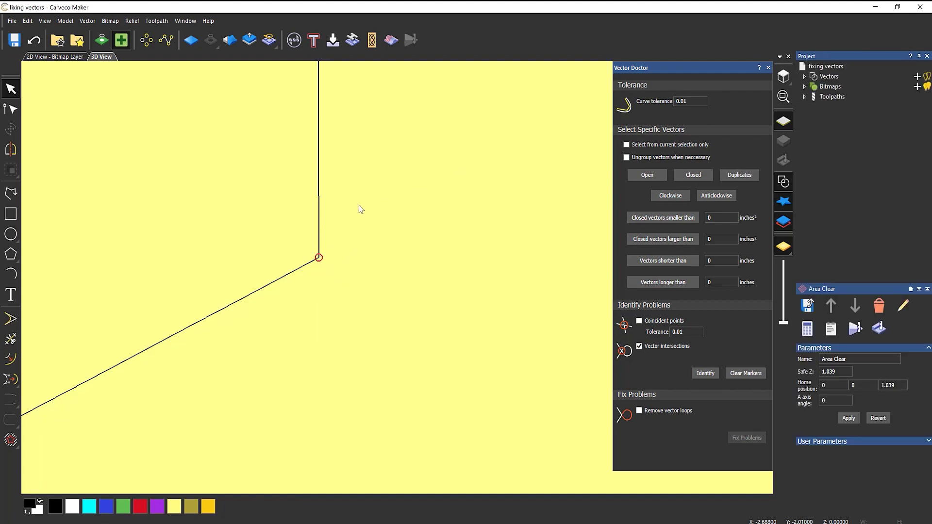
{"action": "left_click", "coordinate": [330, 235]}
{"action": "scroll", "coordinate": [369, 234], "scroll_direction": "down", "scroll_amount": 3}
{"action": "scroll", "coordinate": [420, 234], "scroll_direction": "down", "scroll_amount": 10}
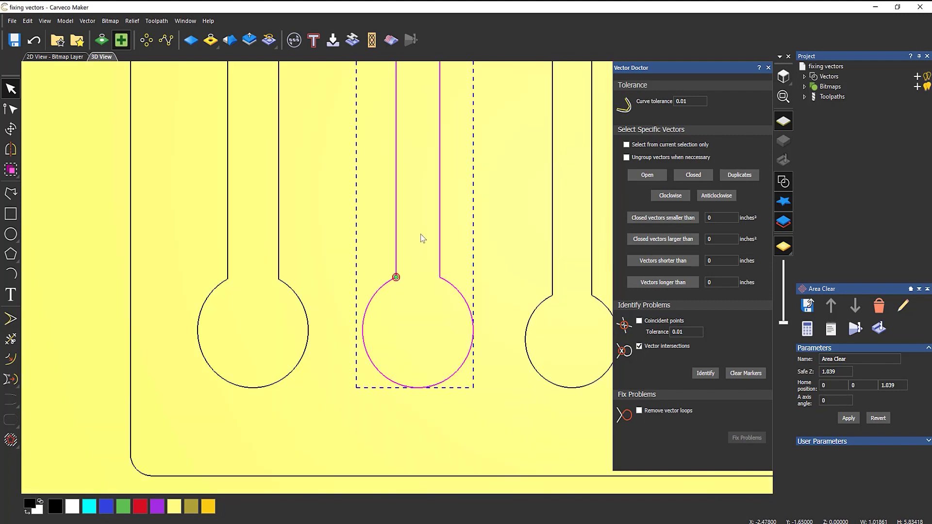
{"action": "scroll", "coordinate": [510, 215], "scroll_direction": "up", "scroll_amount": 5}
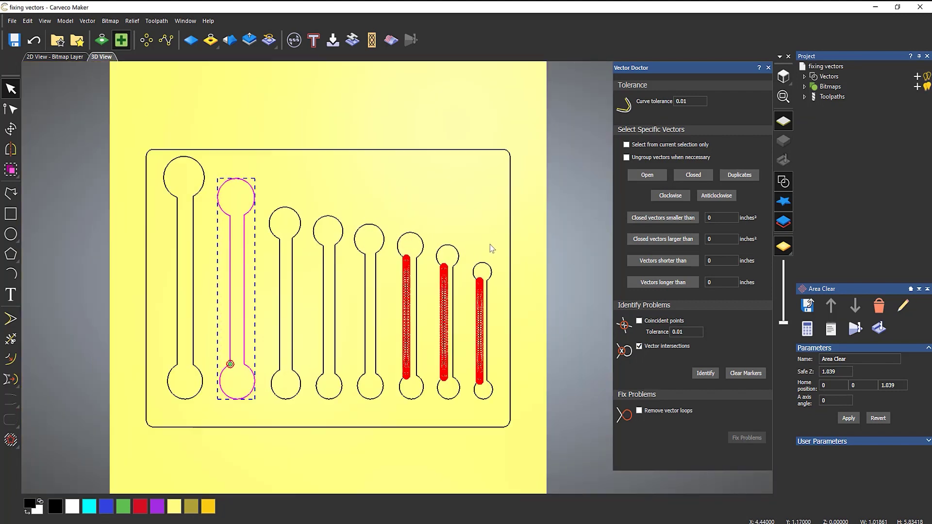
- Select all vectors, clear the old markers and identify vector intersections again
{"action": "left_click", "coordinate": [320, 187]}
{"action": "left_click_drag", "start_coordinate": [129, 118], "coordinate": [602, 483]}
{"action": "left_click", "coordinate": [746, 373]}
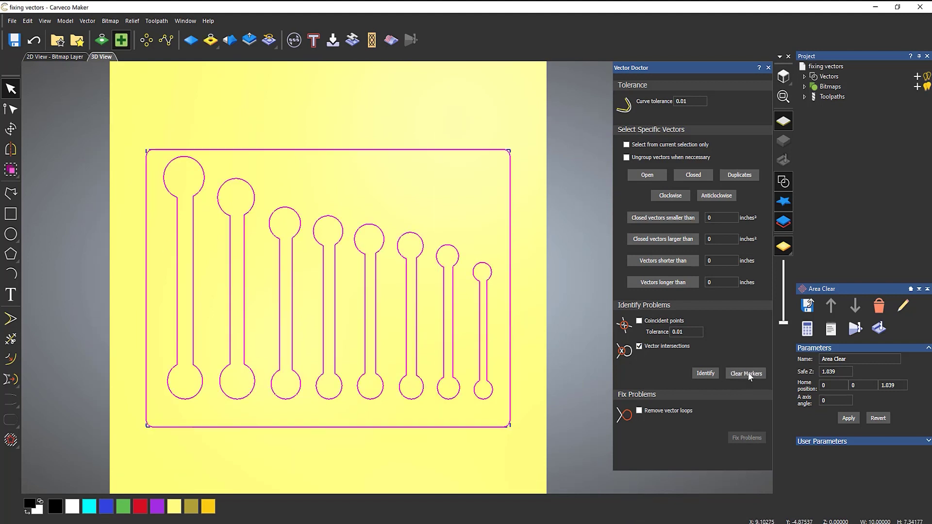
{"action": "left_click", "coordinate": [704, 373]}
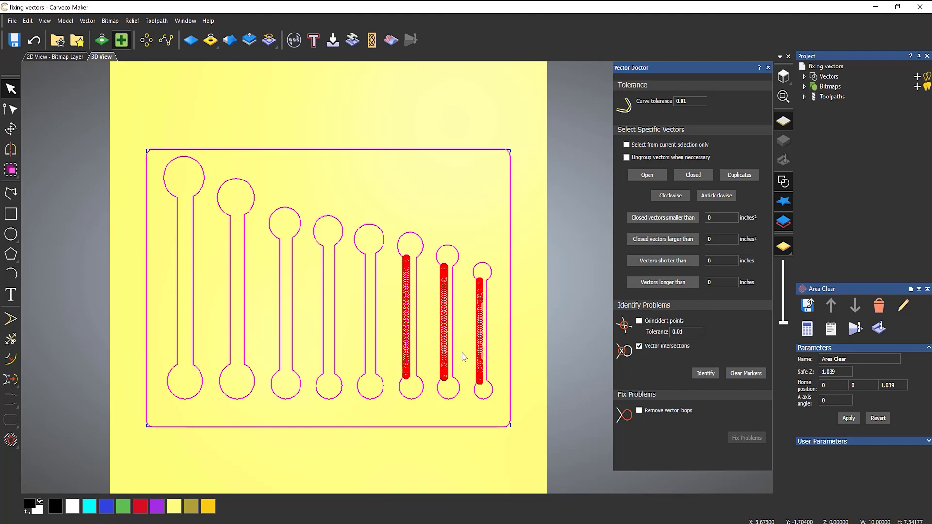
- Select the sixth vector, start node editing at its upper-left corner and clear the intersection markers
{"action": "scroll", "coordinate": [504, 354], "scroll_direction": "up", "scroll_amount": 3}
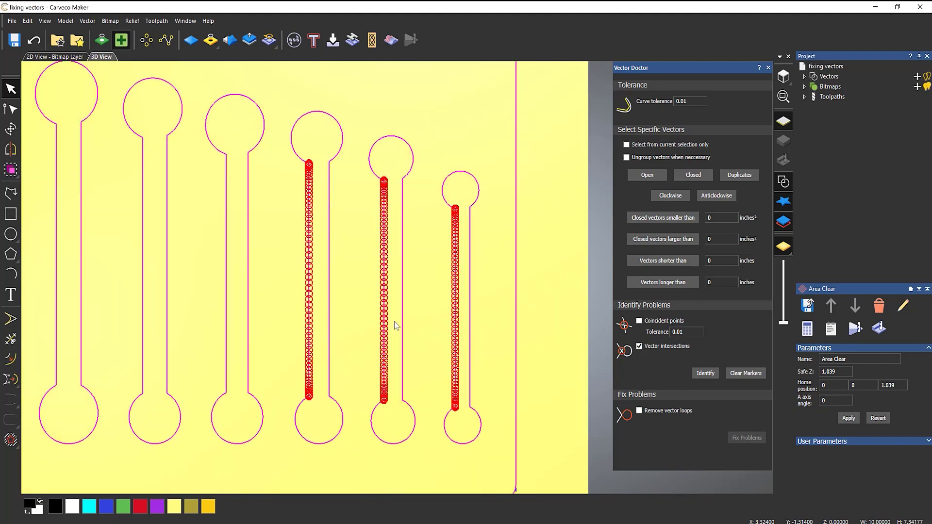
{"action": "scroll", "coordinate": [396, 325], "scroll_direction": "up", "scroll_amount": 1}
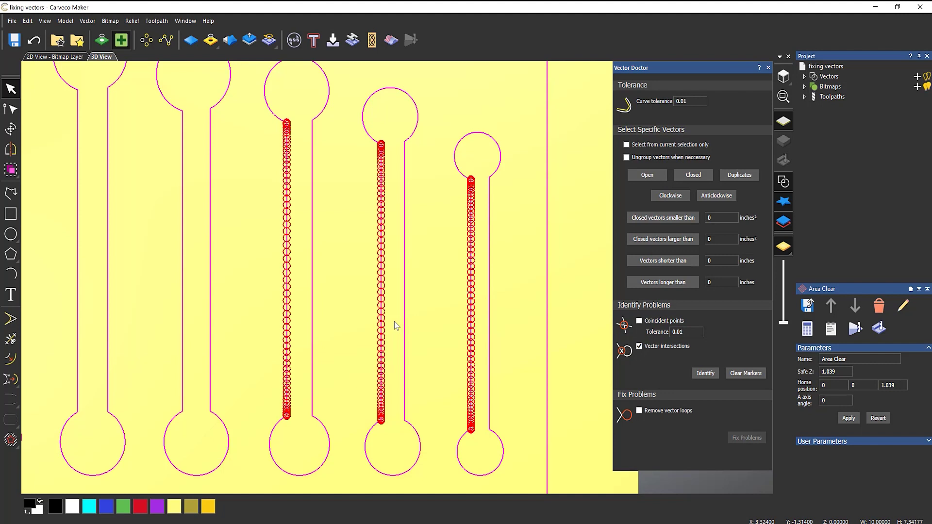
{"action": "left_click", "coordinate": [433, 293]}
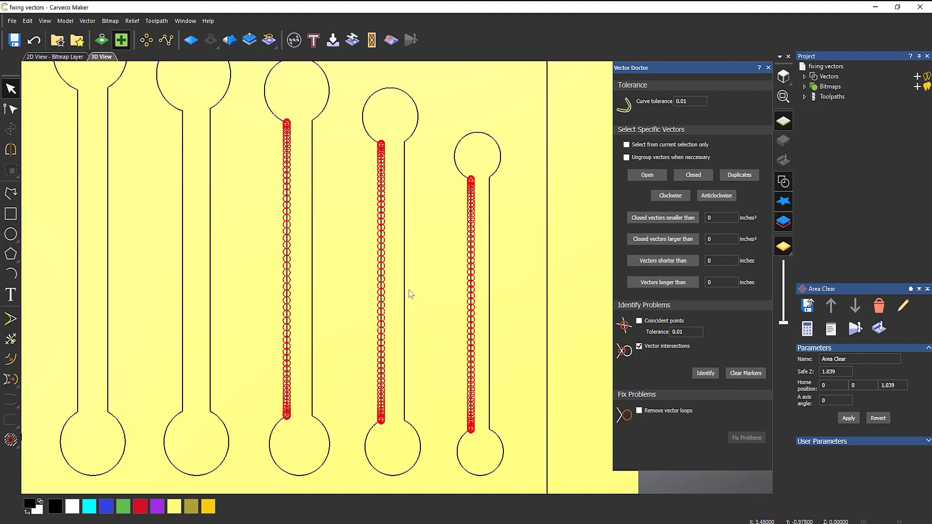
{"action": "left_click", "coordinate": [313, 120]}
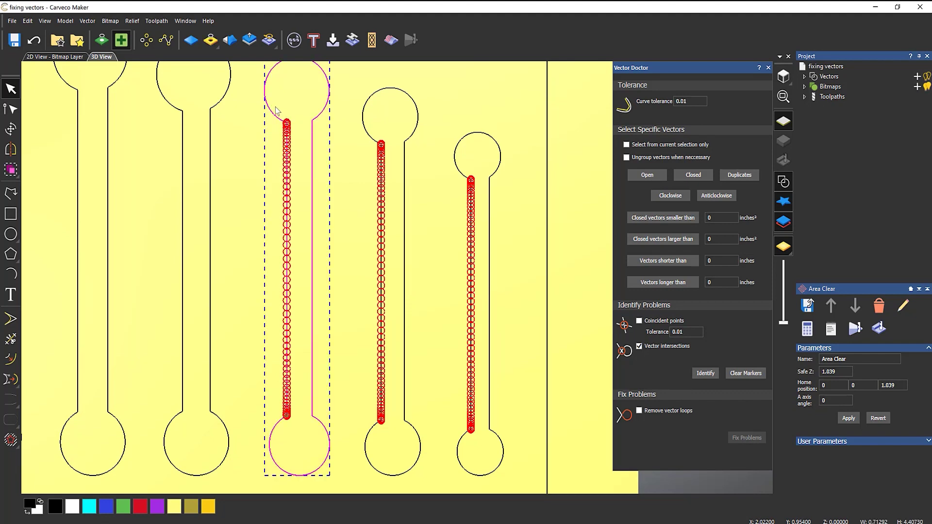
{"action": "scroll", "coordinate": [275, 109], "scroll_direction": "up", "scroll_amount": 3}
{"action": "scroll", "coordinate": [279, 112], "scroll_direction": "up", "scroll_amount": 2}
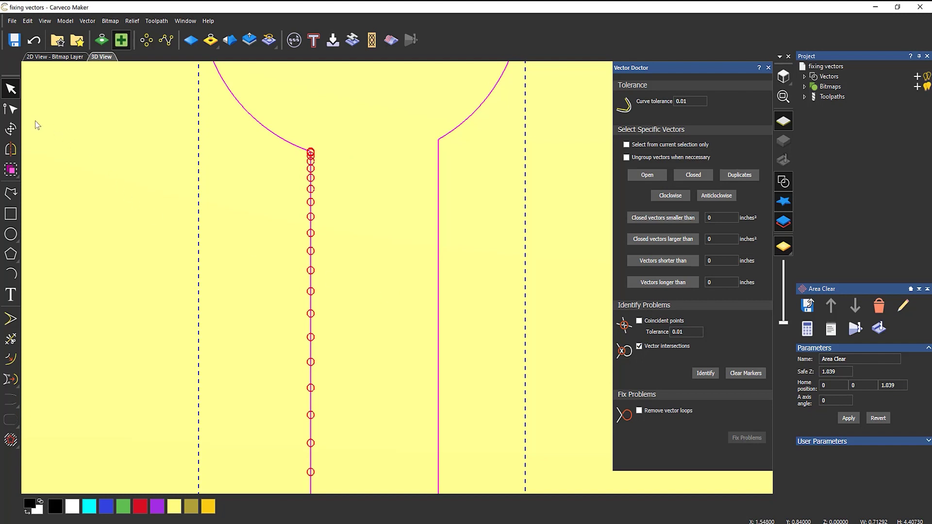
{"action": "left_click", "coordinate": [12, 109]}
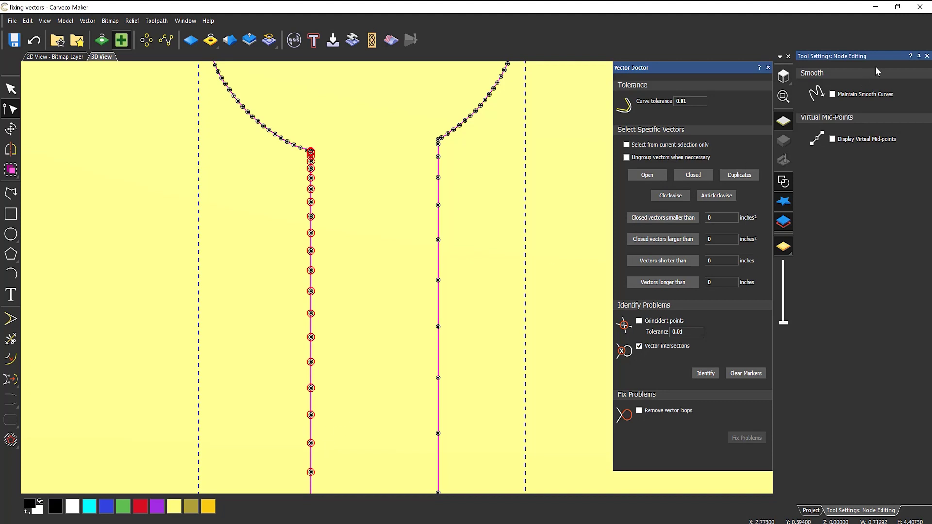
{"action": "left_click", "coordinate": [927, 56]}
{"action": "scroll", "coordinate": [330, 170], "scroll_direction": "up", "scroll_amount": 4}
{"action": "scroll", "coordinate": [233, 123], "scroll_direction": "up", "scroll_amount": 3}
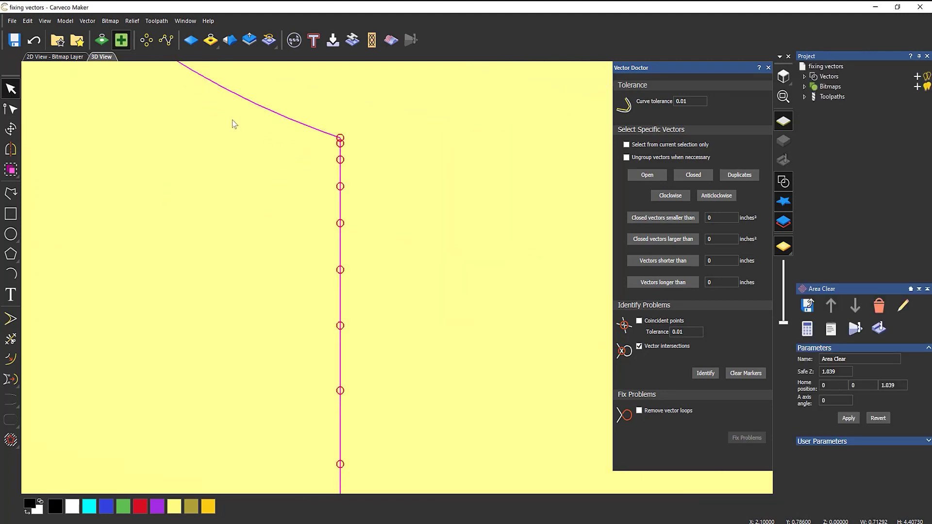
{"action": "key", "text": "n"}
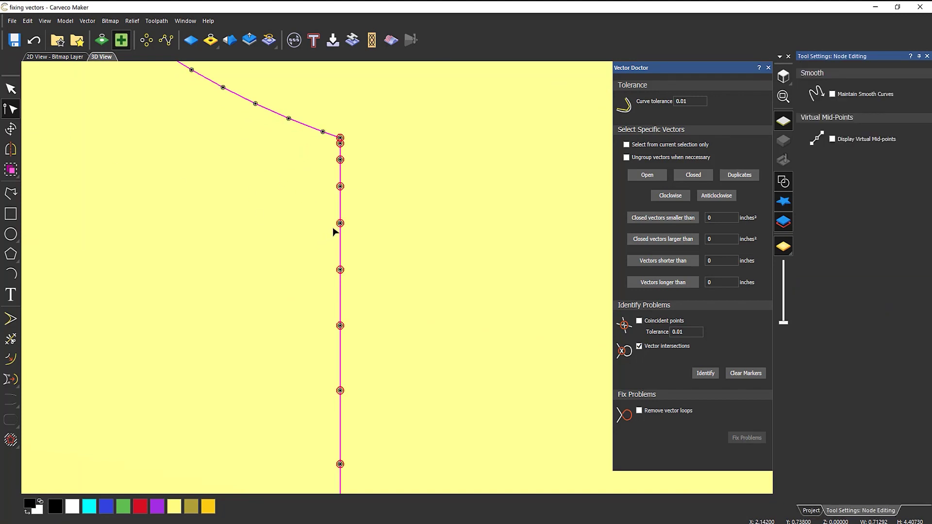
{"action": "left_click", "coordinate": [746, 372]}
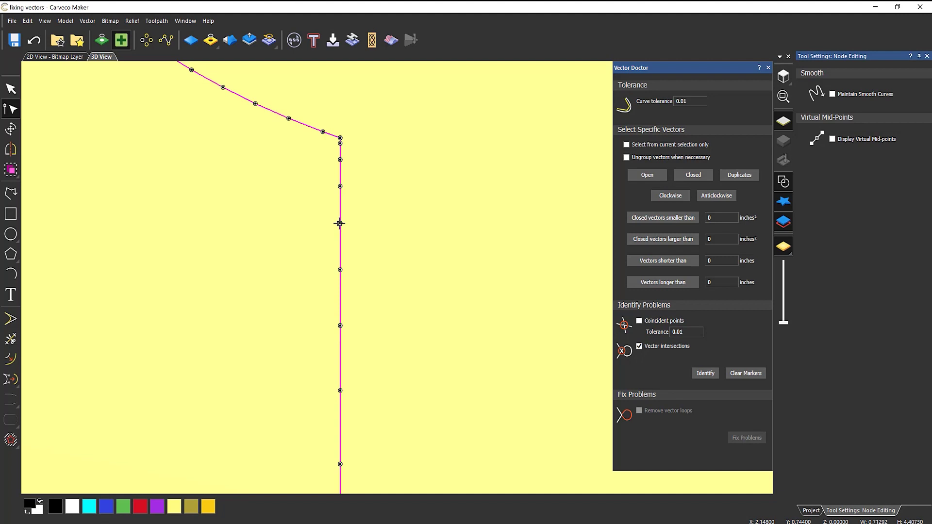
- Pull three of the overlapping nodes on the sixth vector's left edge away from the line to separate the doubled spans
{"action": "left_click_drag", "start_coordinate": [340, 224], "coordinate": [184, 225]}
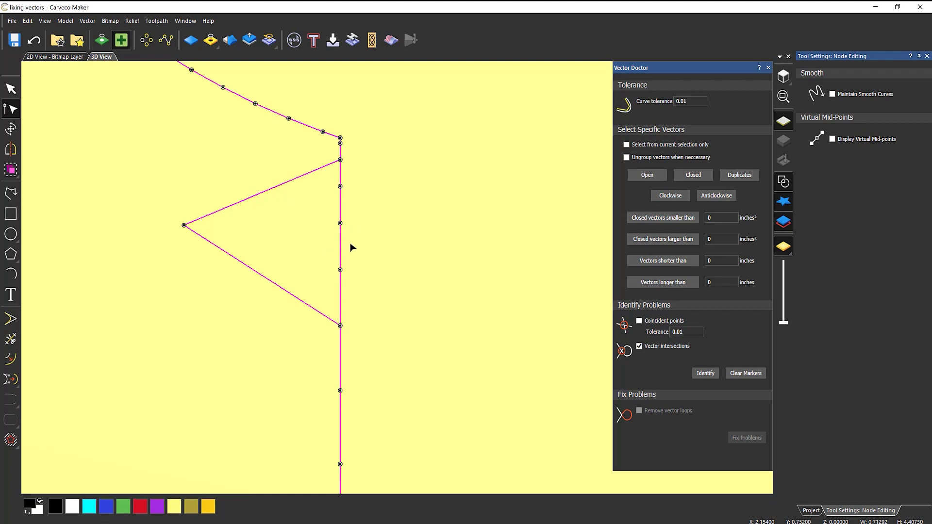
{"action": "left_click_drag", "start_coordinate": [340, 223], "coordinate": [430, 235]}
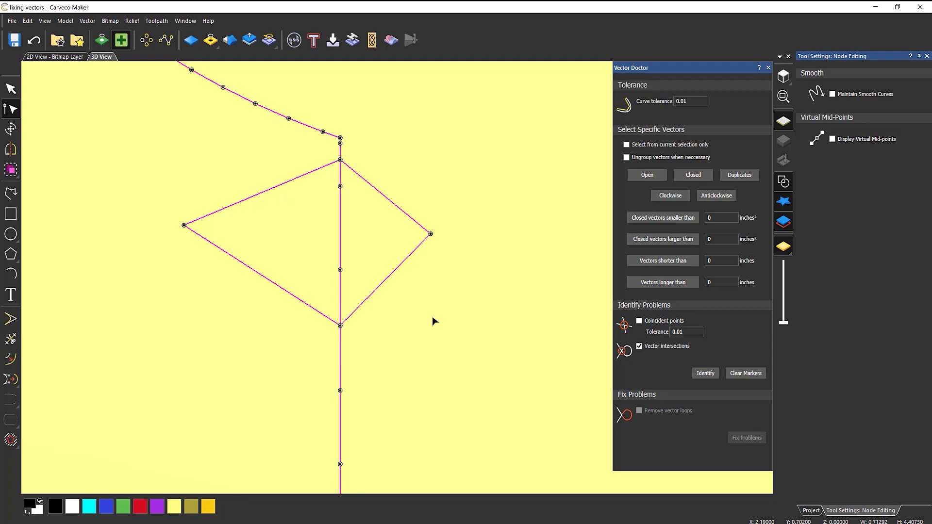
{"action": "left_click_drag", "start_coordinate": [339, 269], "coordinate": [368, 233]}
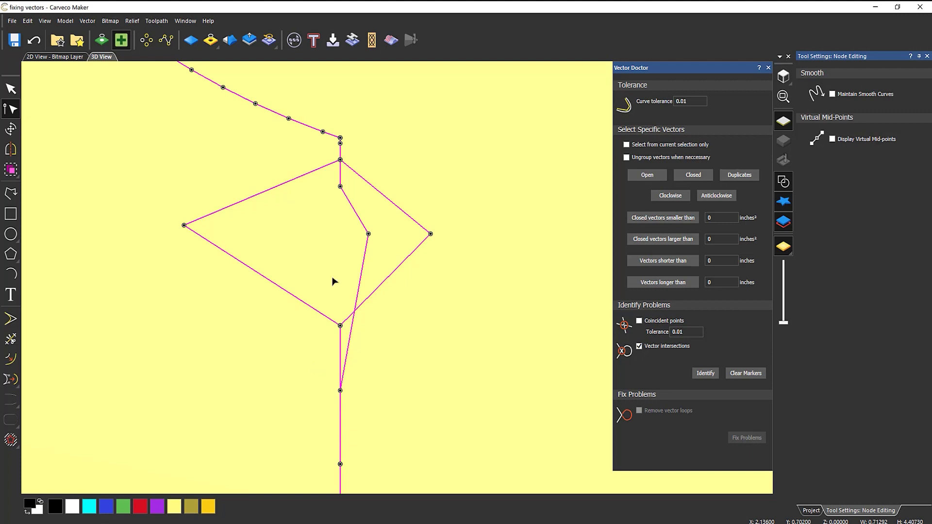
- Cut the sixth vector at the upper and lower corners of its doubled left edge
{"action": "left_click", "coordinate": [339, 138]}
{"action": "scroll", "coordinate": [366, 267], "scroll_direction": "down", "scroll_amount": 6}
{"action": "scroll", "coordinate": [386, 318], "scroll_direction": "down", "scroll_amount": 4}
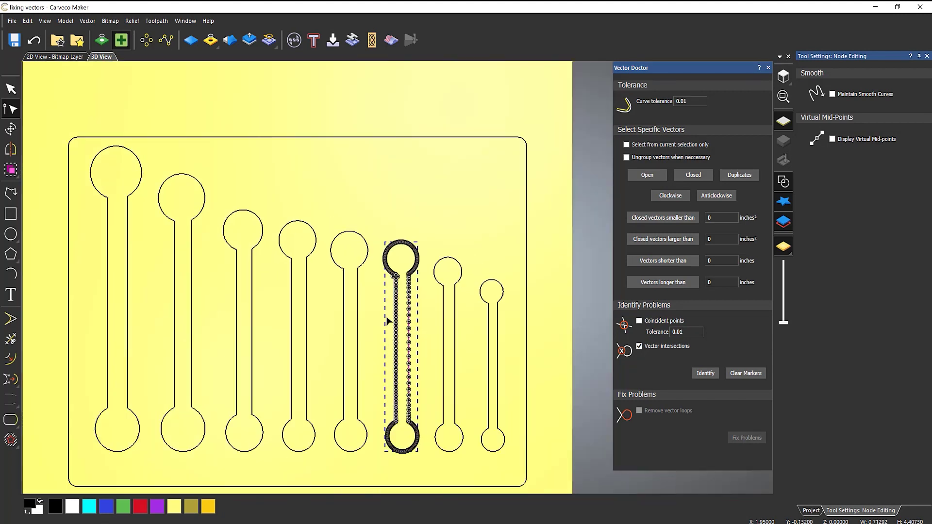
{"action": "scroll", "coordinate": [413, 408], "scroll_direction": "up", "scroll_amount": 8}
{"action": "scroll", "coordinate": [391, 362], "scroll_direction": "up", "scroll_amount": 3}
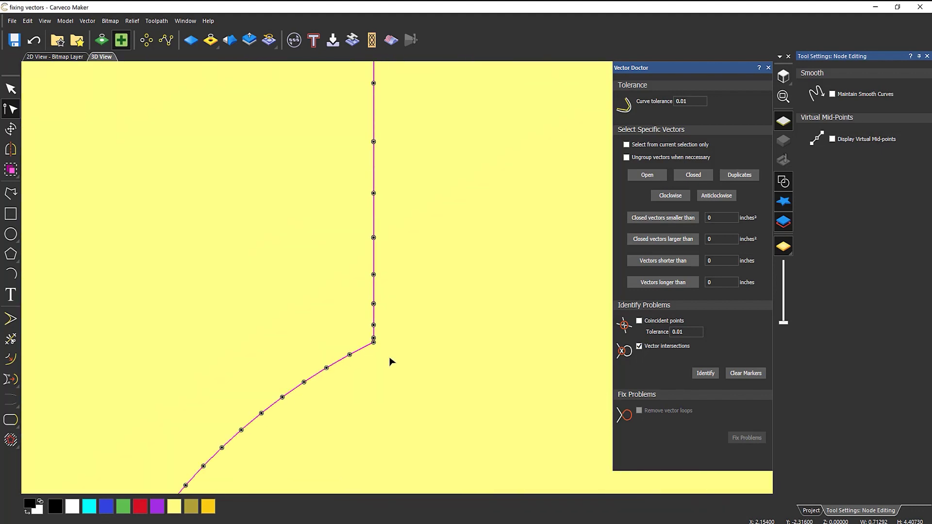
{"action": "left_click", "coordinate": [384, 330]}
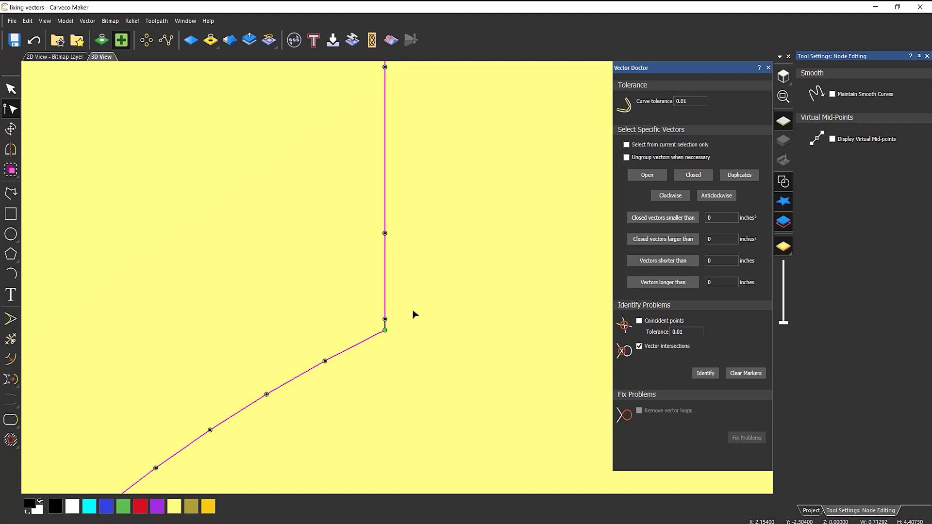
- Leave node editing and delete the separated inner section along the sixth vector's left edge
{"action": "scroll", "coordinate": [389, 317], "scroll_direction": "down", "scroll_amount": 8}
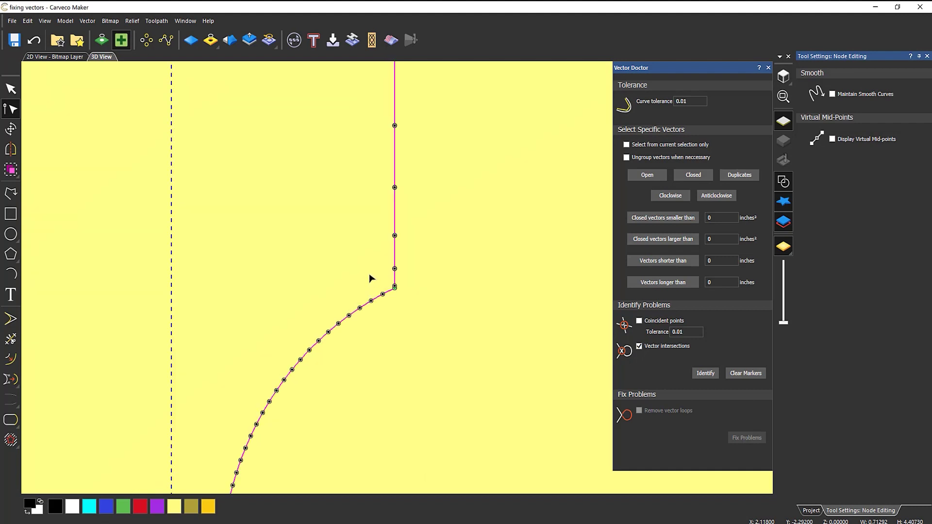
{"action": "scroll", "coordinate": [410, 168], "scroll_direction": "up", "scroll_amount": 8}
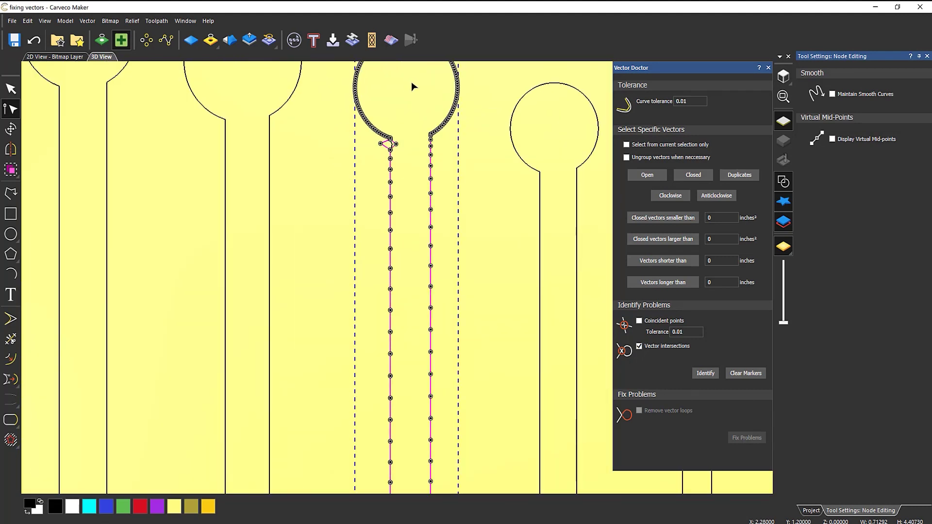
{"action": "scroll", "coordinate": [384, 207], "scroll_direction": "down", "scroll_amount": 1}
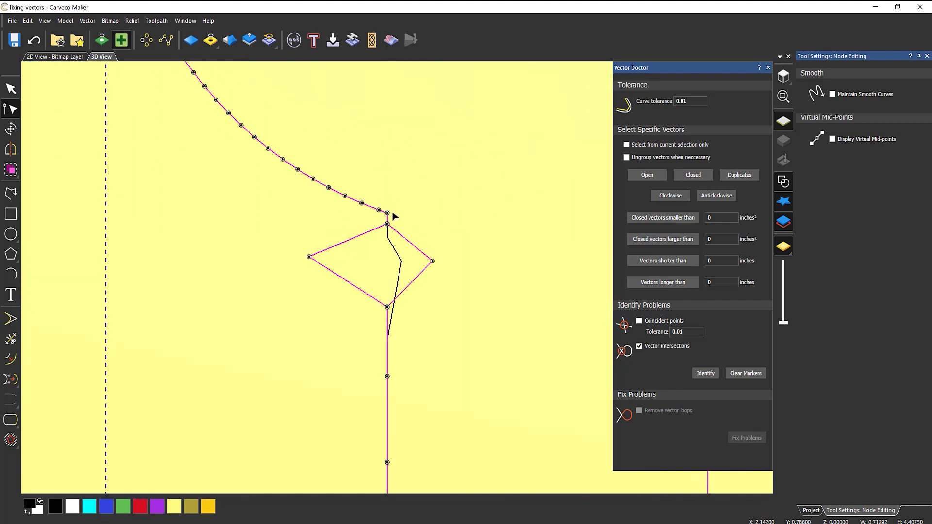
{"action": "scroll", "coordinate": [423, 288], "scroll_direction": "up", "scroll_amount": 2}
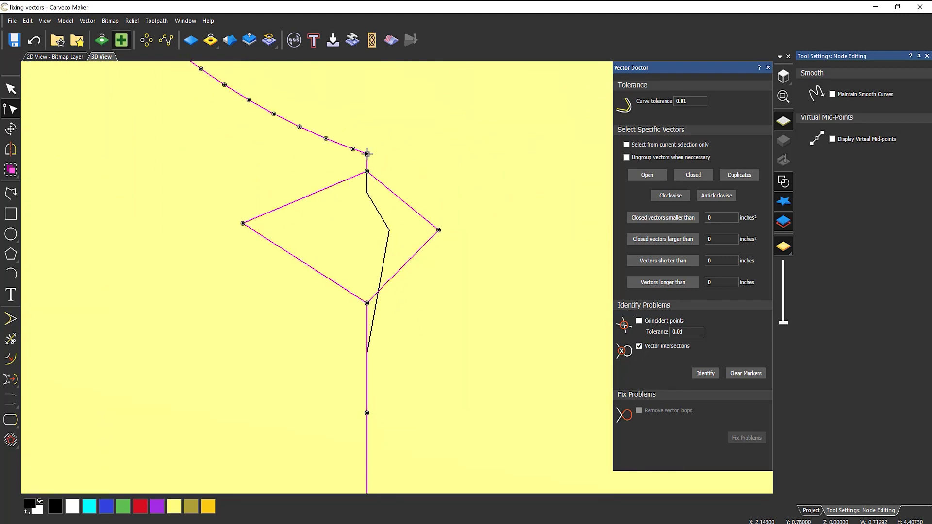
{"action": "key", "text": "Escape"}
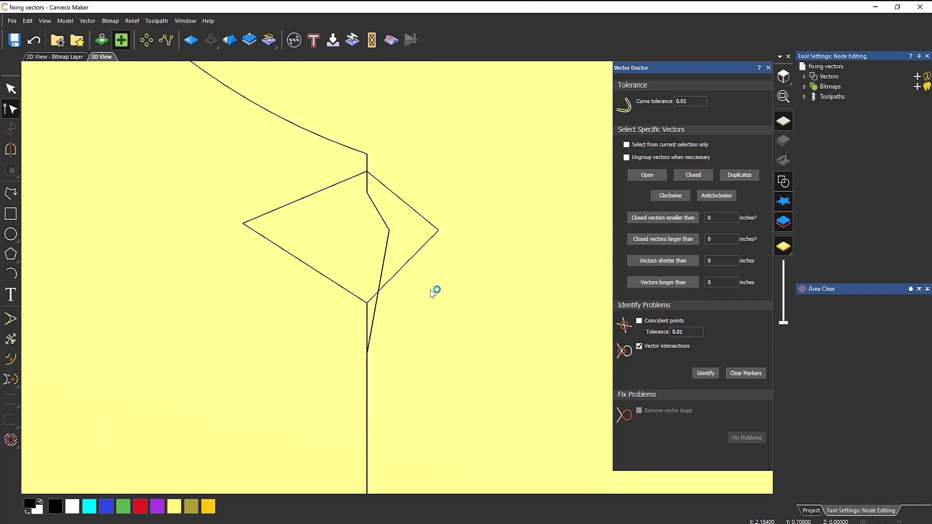
{"action": "left_click", "coordinate": [388, 238]}
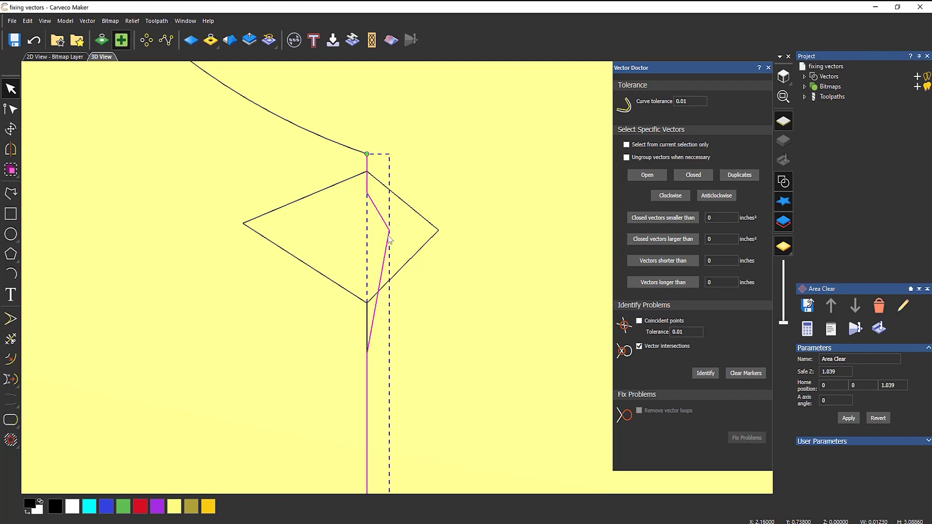
{"action": "key", "text": "Escape"}
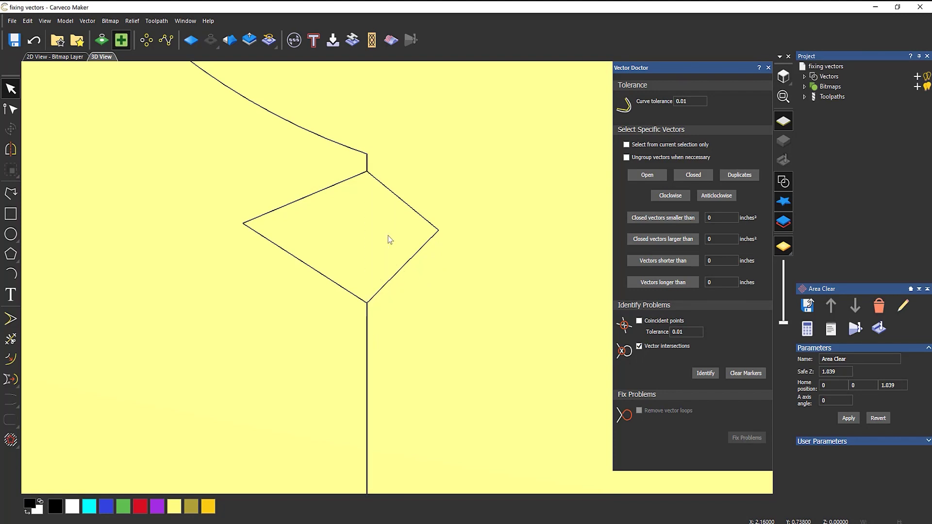
- Select the remaining sixth vector and examine its nodes at the lower-left corner in node editing
{"action": "left_click", "coordinate": [411, 258]}
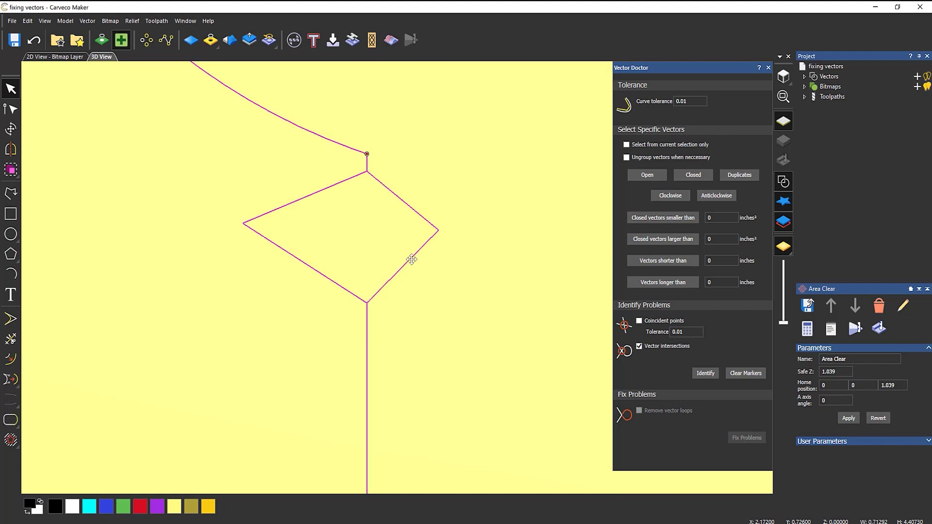
{"action": "scroll", "coordinate": [383, 279], "scroll_direction": "down", "scroll_amount": 5}
{"action": "scroll", "coordinate": [370, 290], "scroll_direction": "down", "scroll_amount": 5}
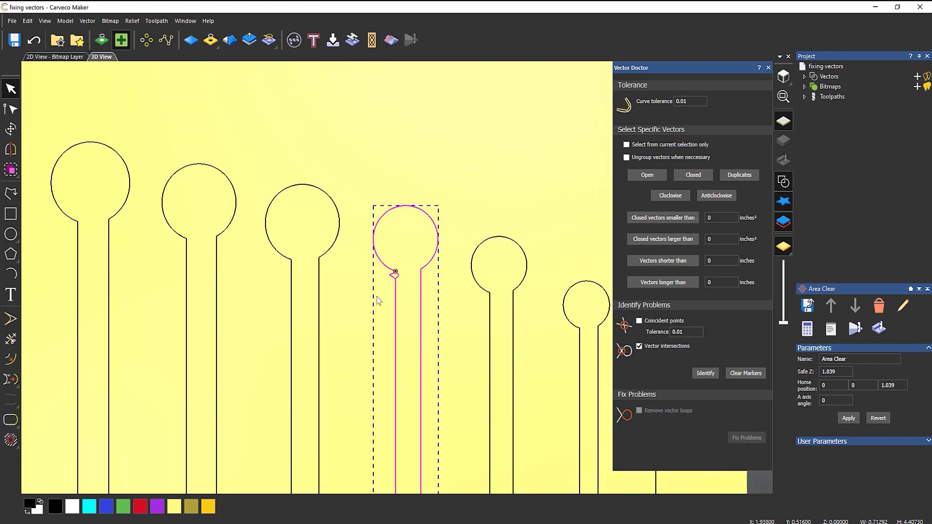
{"action": "scroll", "coordinate": [392, 398], "scroll_direction": "up", "scroll_amount": 6}
{"action": "scroll", "coordinate": [392, 383], "scroll_direction": "up", "scroll_amount": 3}
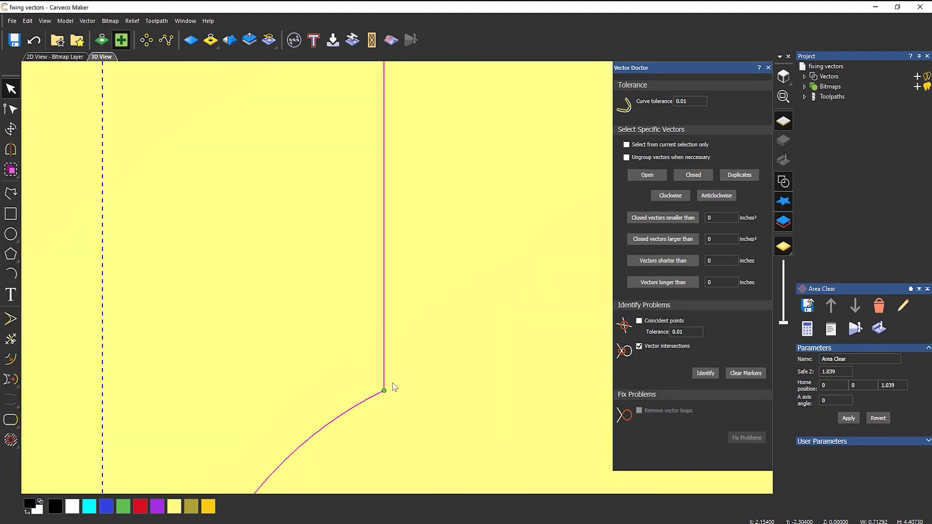
{"action": "key", "text": "n"}
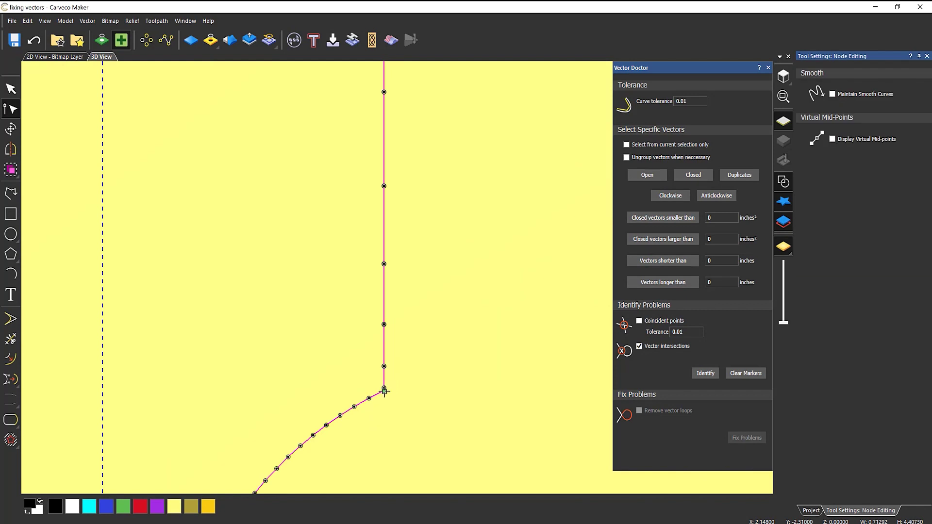
{"action": "key", "text": "ctrl+z"}
{"action": "key", "text": "ctrl+z"}
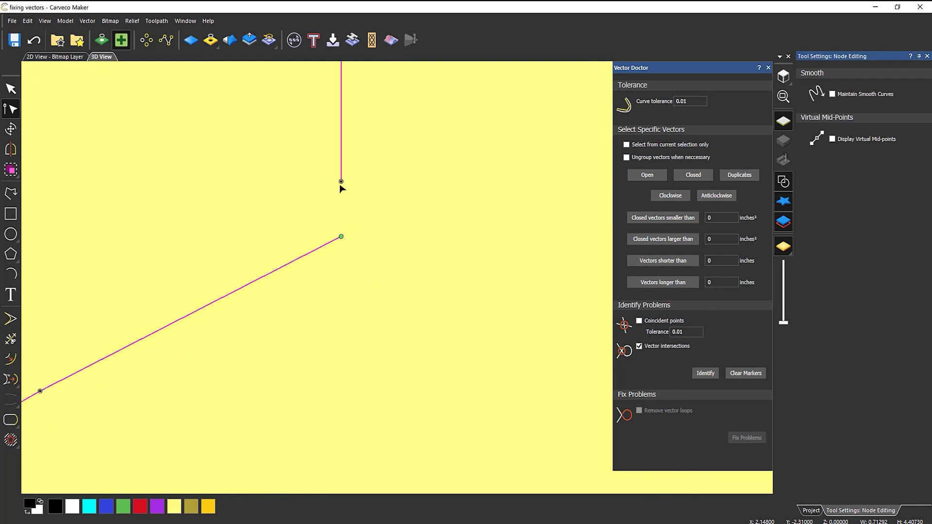
{"action": "key", "text": "ctrl+y"}
{"action": "key", "text": "ctrl+y"}
{"action": "scroll", "coordinate": [360, 222], "scroll_direction": "down", "scroll_amount": 6}
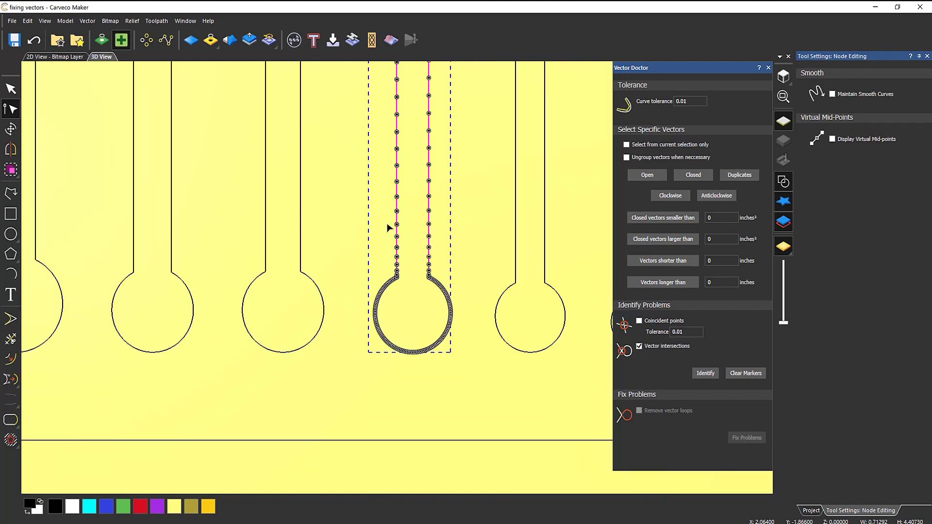
{"action": "scroll", "coordinate": [394, 227], "scroll_direction": "down", "scroll_amount": 2}
- Pull the loose end node away from the sixth vector's upper-left corner and cut the vector at that corner
{"action": "scroll", "coordinate": [390, 184], "scroll_direction": "up", "scroll_amount": 10}
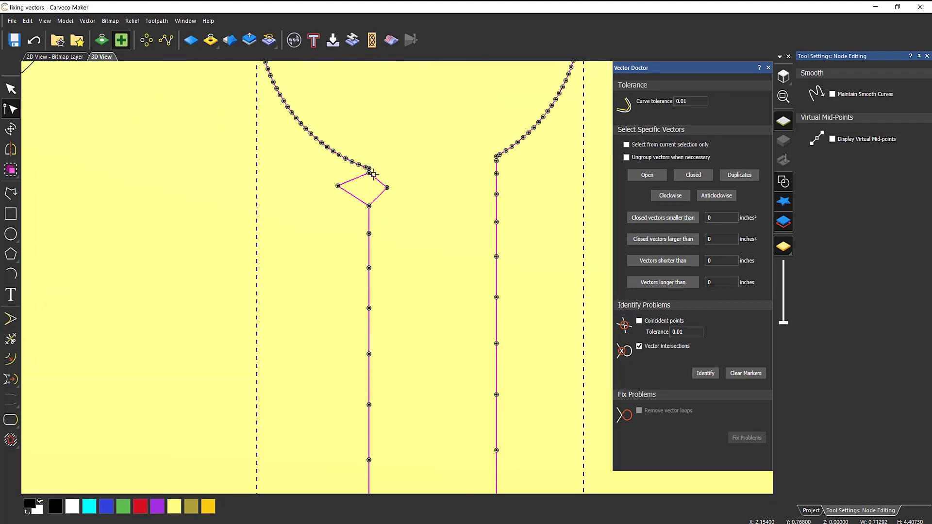
{"action": "scroll", "coordinate": [368, 167], "scroll_direction": "up", "scroll_amount": 4}
{"action": "scroll", "coordinate": [380, 181], "scroll_direction": "up", "scroll_amount": 3}
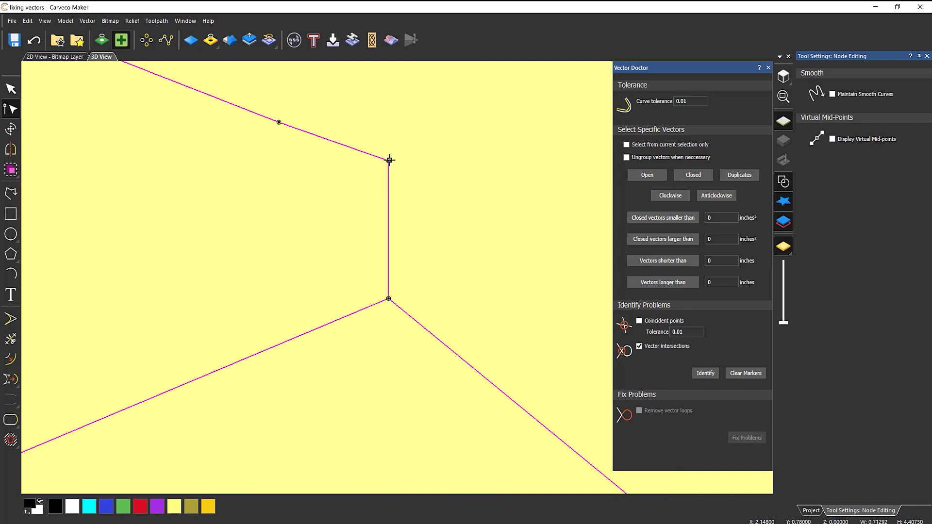
{"action": "right_click", "coordinate": [389, 161]}
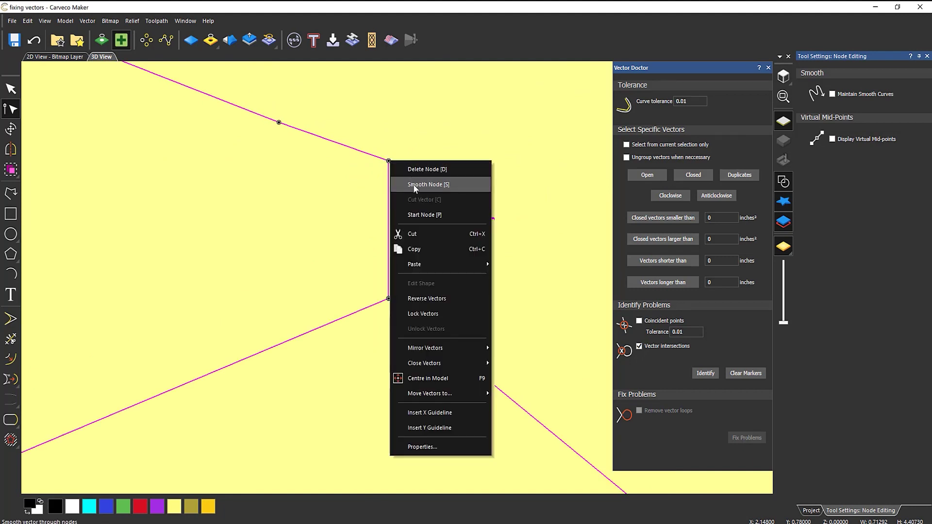
{"action": "left_click", "coordinate": [374, 179]}
{"action": "key", "text": "Escape"}
{"action": "left_click", "coordinate": [388, 202]}
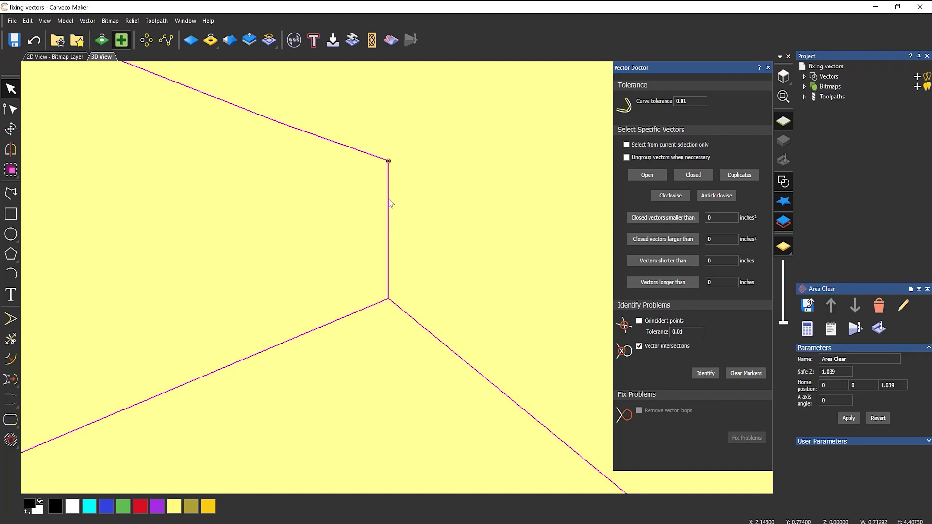
{"action": "key", "text": "n"}
{"action": "left_click_drag", "start_coordinate": [388, 160], "coordinate": [518, 251]}
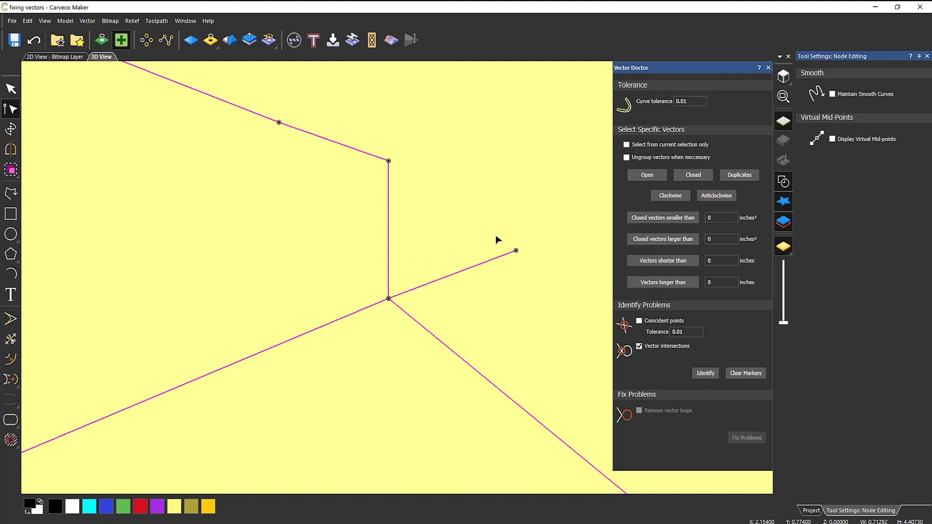
{"action": "right_click", "coordinate": [388, 161]}
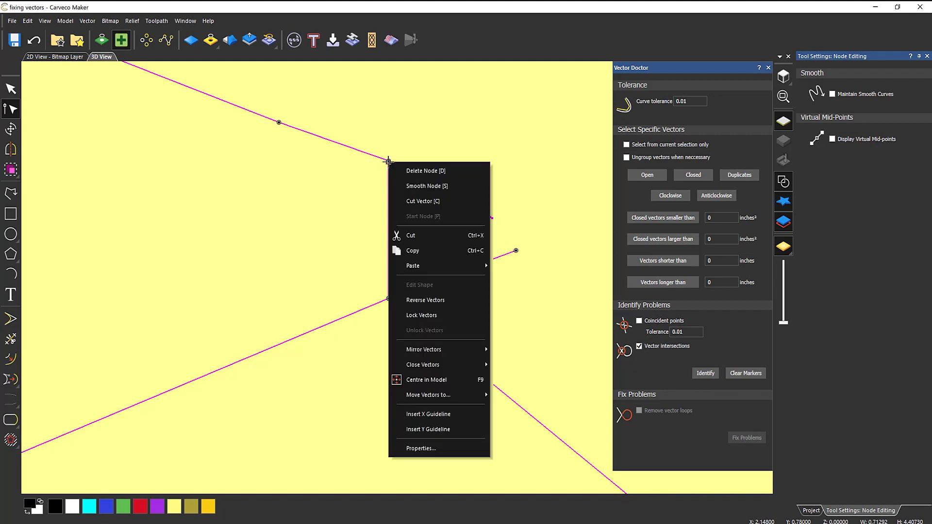
{"action": "left_click", "coordinate": [419, 198]}
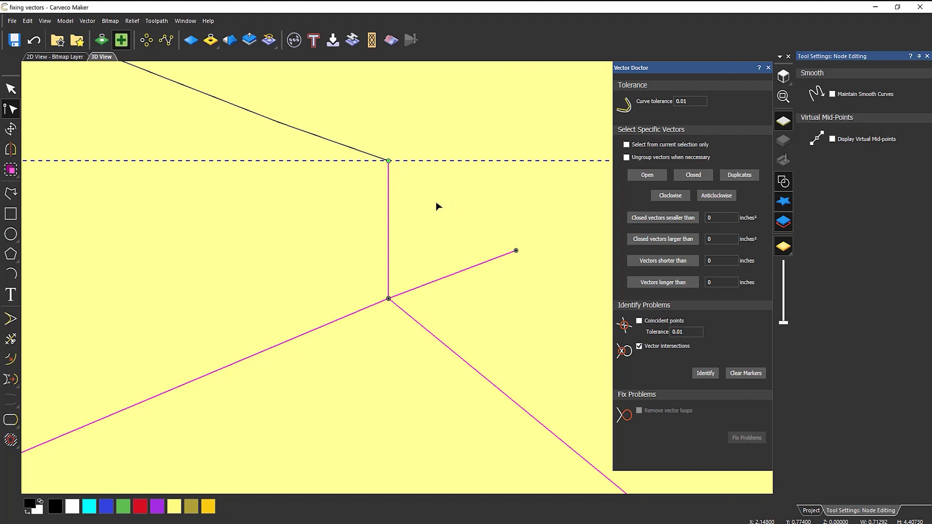
- Delete the cut-off left edge of the sixth vector together with its stray spans and leave node editing
{"action": "scroll", "coordinate": [359, 293], "scroll_direction": "down", "scroll_amount": 10}
{"action": "scroll", "coordinate": [383, 320], "scroll_direction": "down", "scroll_amount": 3}
{"action": "scroll", "coordinate": [396, 349], "scroll_direction": "up", "scroll_amount": 3}
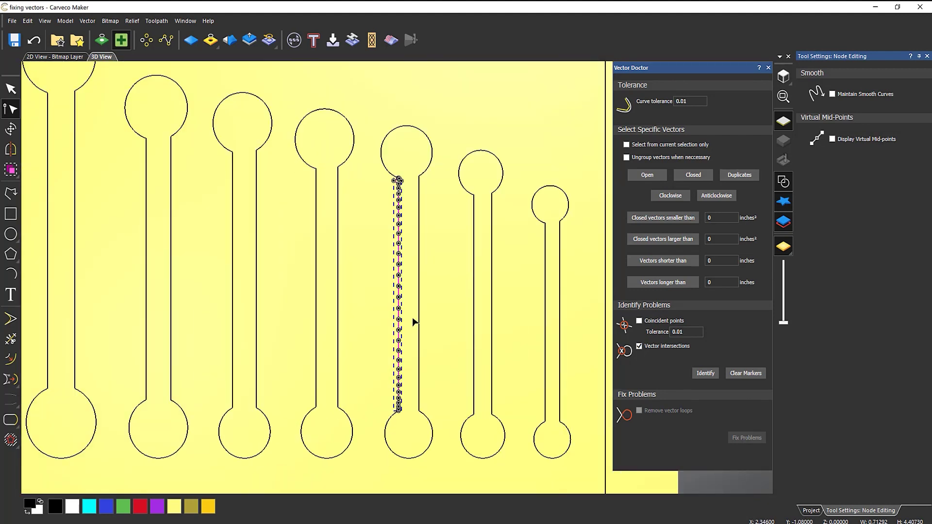
{"action": "key", "text": "Delete"}
{"action": "key", "text": "Escape"}
- Select the open remainder of the sixth vector and close it with a straight line
{"action": "left_click", "coordinate": [397, 179]}
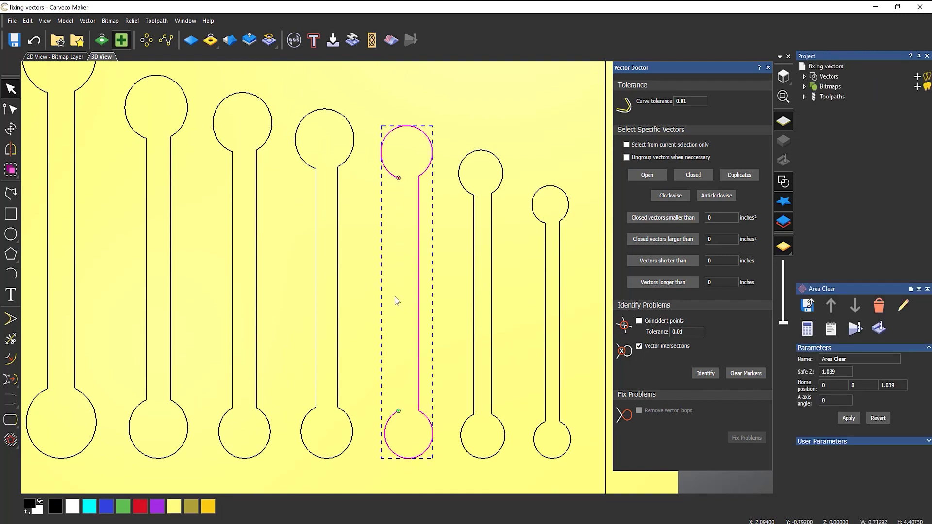
{"action": "mouse_move", "coordinate": [12, 420]}
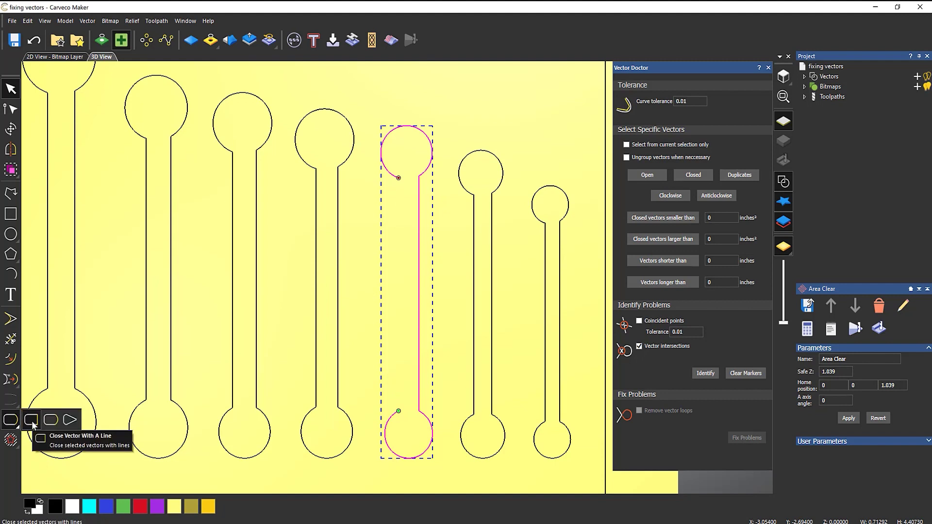
{"action": "left_click", "coordinate": [32, 421]}
{"action": "left_click", "coordinate": [439, 258]}
- Select all vectors and identify vector intersections again, then clear the selection
{"action": "scroll", "coordinate": [249, 218], "scroll_direction": "down", "scroll_amount": 2}
{"action": "left_click_drag", "start_coordinate": [56, 71], "coordinate": [602, 453]}
{"action": "left_click", "coordinate": [704, 373]}
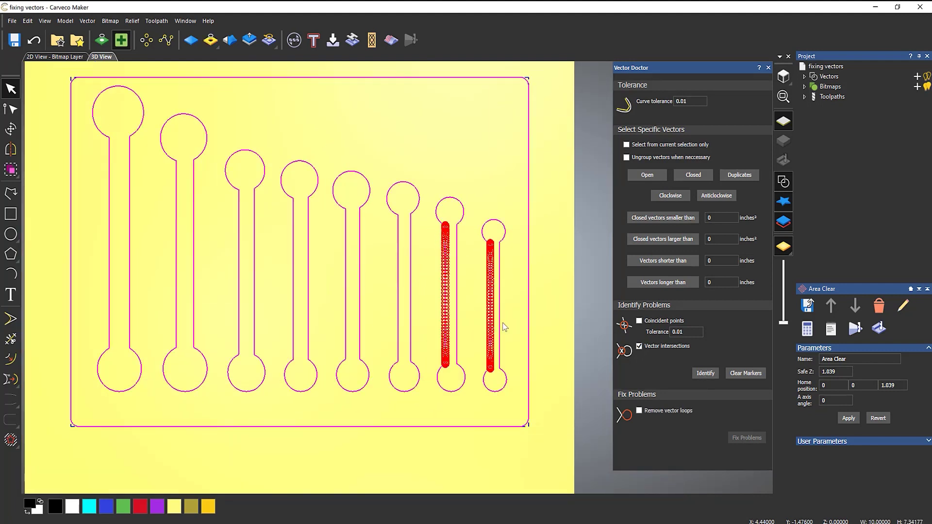
{"action": "left_click", "coordinate": [546, 261]}
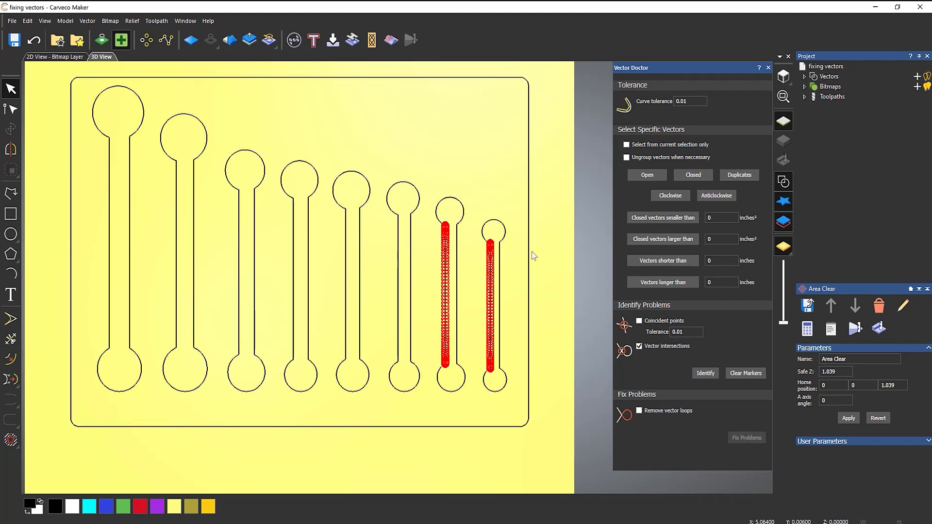
{"action": "scroll", "coordinate": [482, 266], "scroll_direction": "up", "scroll_amount": 3}
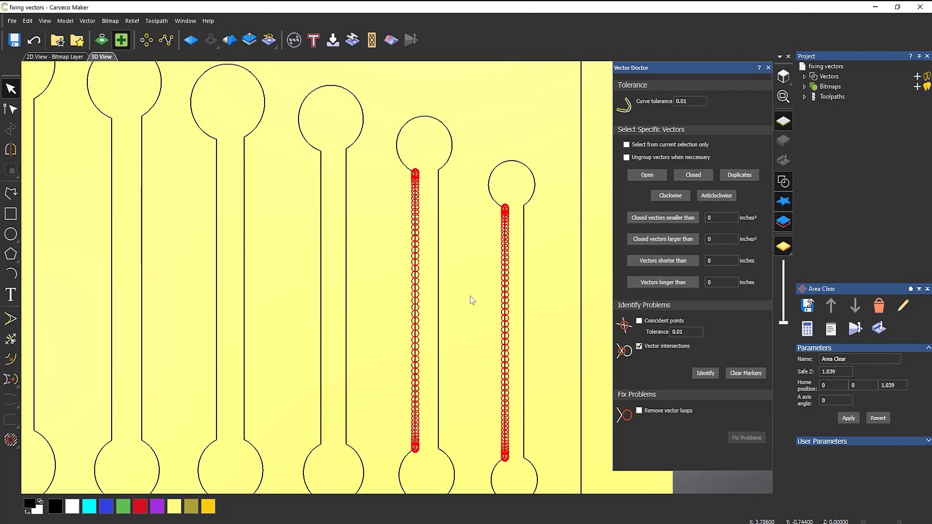
- Clear the intersection markers and start node editing at the seventh vector's upper-left corner
{"action": "left_click", "coordinate": [758, 373]}
{"action": "left_click", "coordinate": [420, 170]}
{"action": "scroll", "coordinate": [418, 172], "scroll_direction": "up", "scroll_amount": 2}
{"action": "key", "text": "n"}
{"action": "scroll", "coordinate": [415, 173], "scroll_direction": "up", "scroll_amount": 3}
{"action": "scroll", "coordinate": [412, 179], "scroll_direction": "up", "scroll_amount": 4}
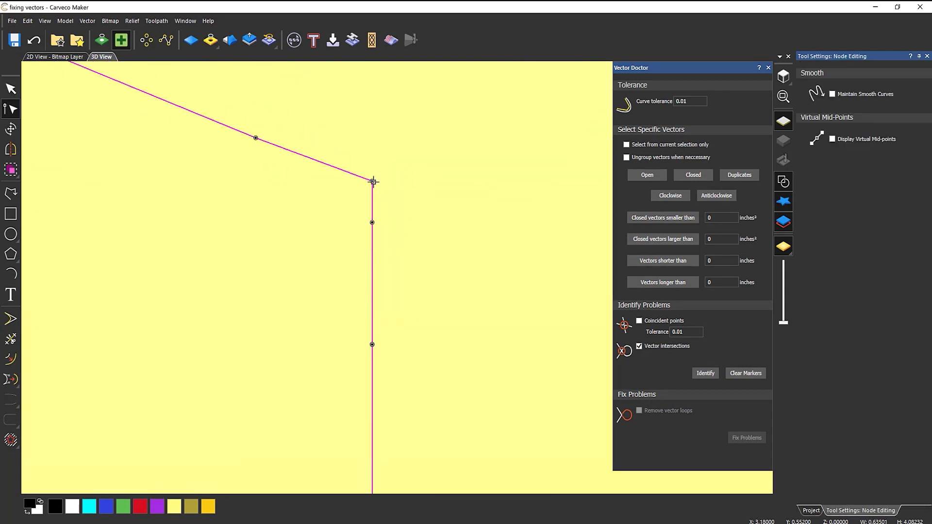
- Pull one overlapping node off the seventh vector's left edge and cut the vector at its upper-left corner
{"action": "left_click_drag", "start_coordinate": [373, 181], "coordinate": [470, 238]}
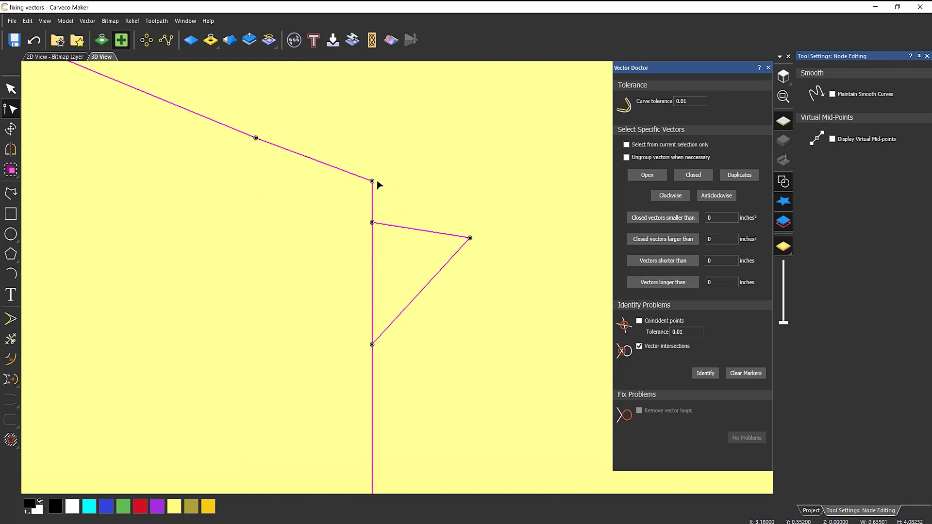
{"action": "left_click_drag", "start_coordinate": [373, 181], "coordinate": [447, 192]}
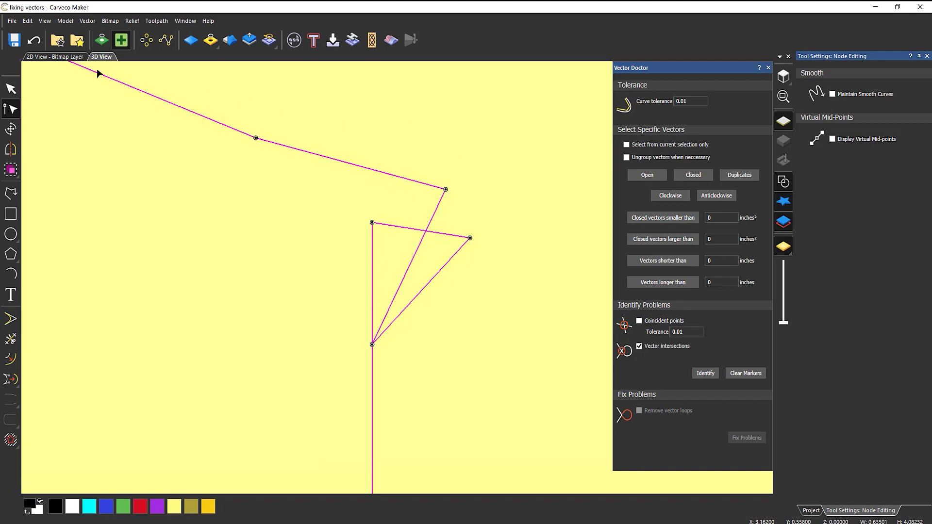
{"action": "left_click", "coordinate": [34, 39]}
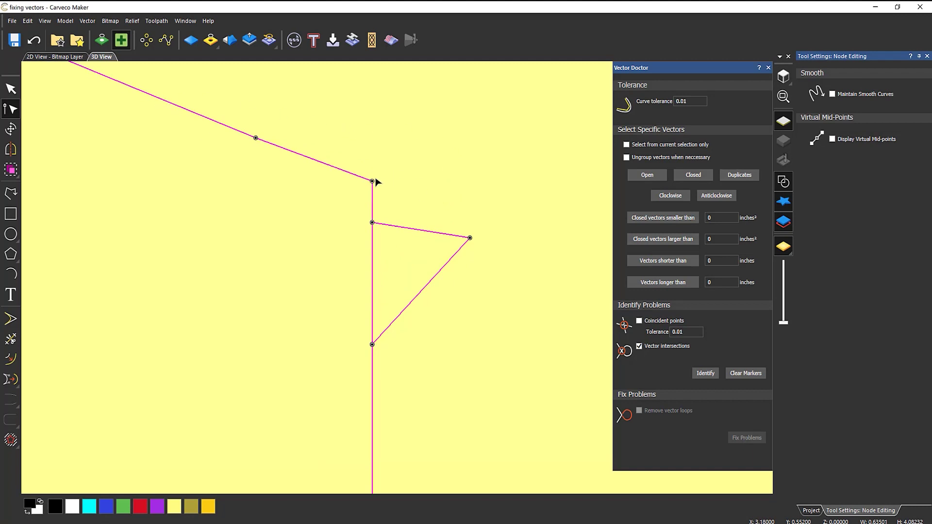
{"action": "right_click", "coordinate": [372, 182]}
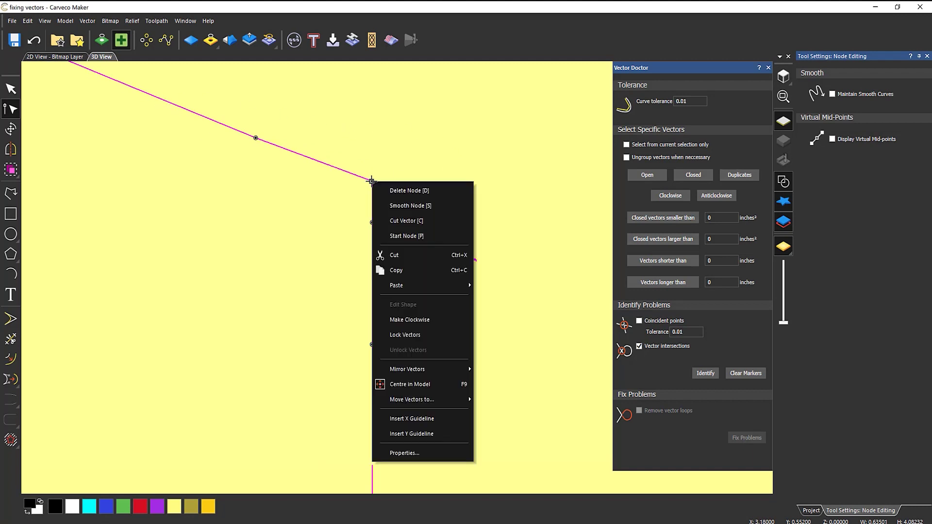
{"action": "left_click", "coordinate": [415, 220]}
{"action": "scroll", "coordinate": [405, 332], "scroll_direction": "down", "scroll_amount": 5}
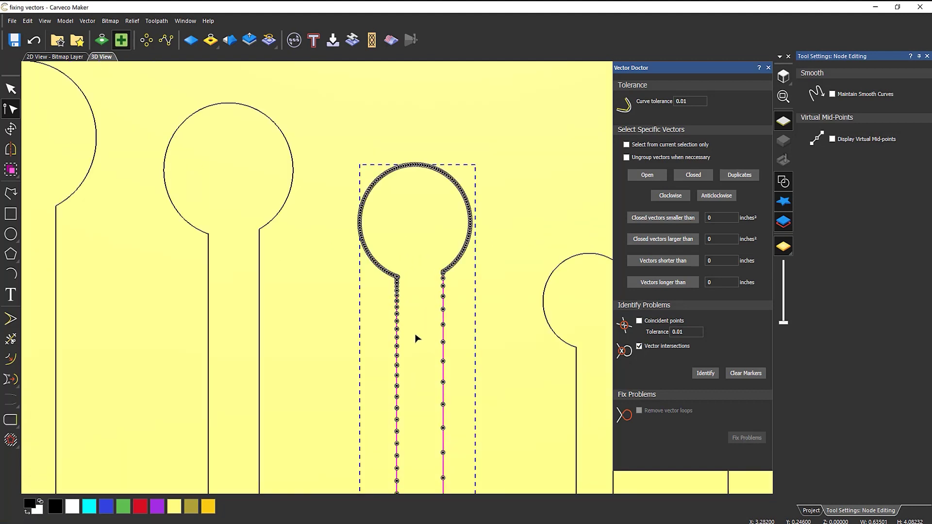
- Try to cut the seventh vector at its lower-left corner and separate its left edge
{"action": "scroll", "coordinate": [416, 339], "scroll_direction": "down", "scroll_amount": 2}
{"action": "scroll", "coordinate": [405, 461], "scroll_direction": "up", "scroll_amount": 8}
{"action": "scroll", "coordinate": [389, 357], "scroll_direction": "up", "scroll_amount": 2}
{"action": "scroll", "coordinate": [391, 310], "scroll_direction": "up", "scroll_amount": 1}
{"action": "left_click_drag", "start_coordinate": [397, 323], "coordinate": [454, 305]}
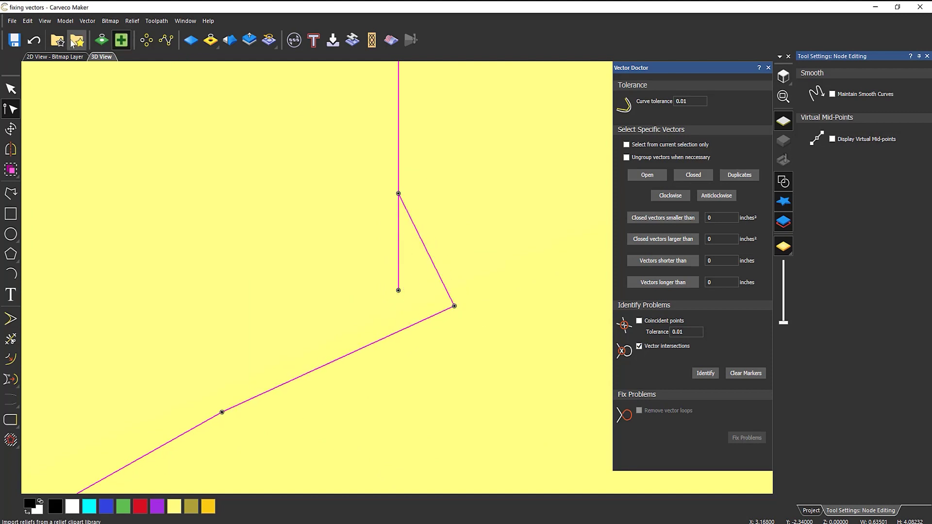
{"action": "left_click", "coordinate": [33, 40]}
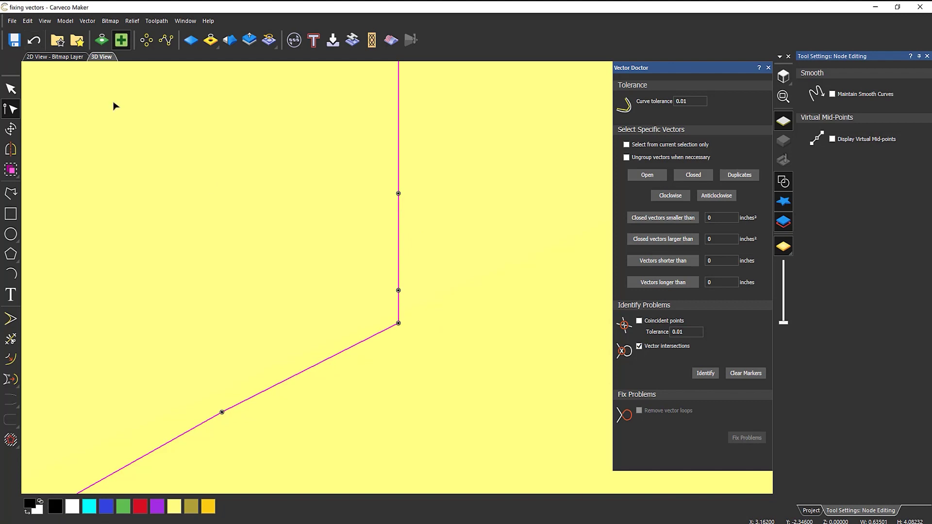
{"action": "right_click", "coordinate": [399, 323]}
{"action": "left_click", "coordinate": [444, 84]}
{"action": "left_click", "coordinate": [420, 297]}
{"action": "left_click", "coordinate": [399, 305]}
{"action": "left_click_drag", "start_coordinate": [409, 291], "coordinate": [407, 258]}
- Select the seventh vector again for node editing and cut it at its upper-left corner node
{"action": "scroll", "coordinate": [409, 254], "scroll_direction": "down", "scroll_amount": 10}
{"action": "scroll", "coordinate": [401, 141], "scroll_direction": "up", "scroll_amount": 8}
{"action": "scroll", "coordinate": [406, 126], "scroll_direction": "up", "scroll_amount": 10}
{"action": "left_click", "coordinate": [408, 113]}
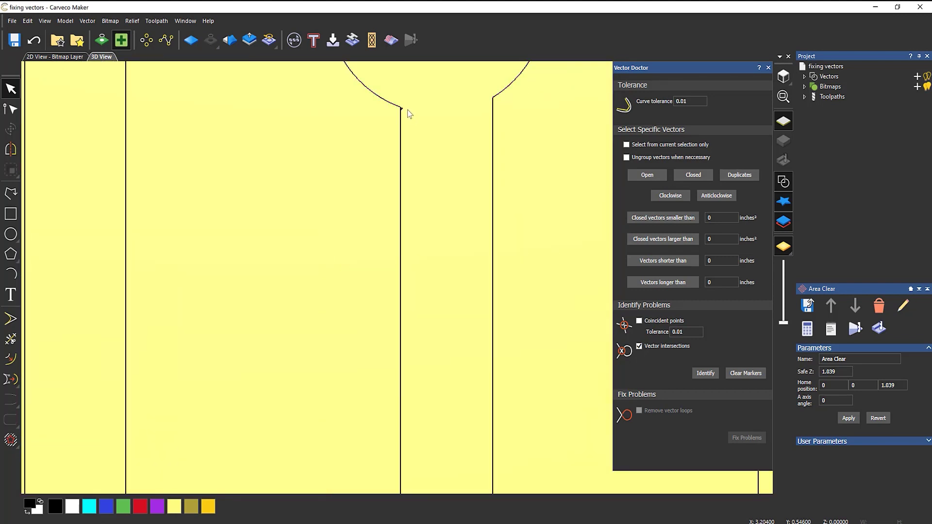
{"action": "scroll", "coordinate": [402, 110], "scroll_direction": "up", "scroll_amount": 5}
{"action": "left_click", "coordinate": [400, 141]}
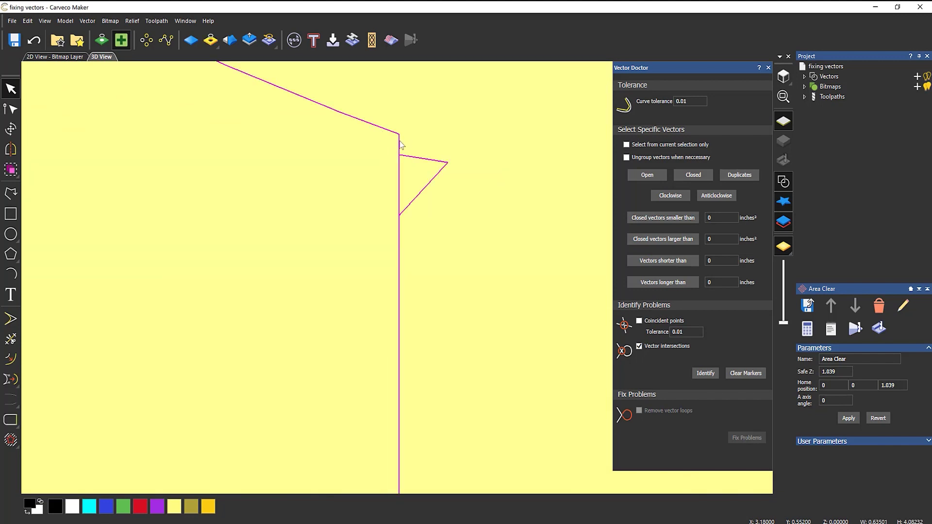
{"action": "left_click", "coordinate": [11, 108]}
{"action": "scroll", "coordinate": [376, 127], "scroll_direction": "up", "scroll_amount": 3}
{"action": "left_click_drag", "start_coordinate": [357, 103], "coordinate": [409, 124]}
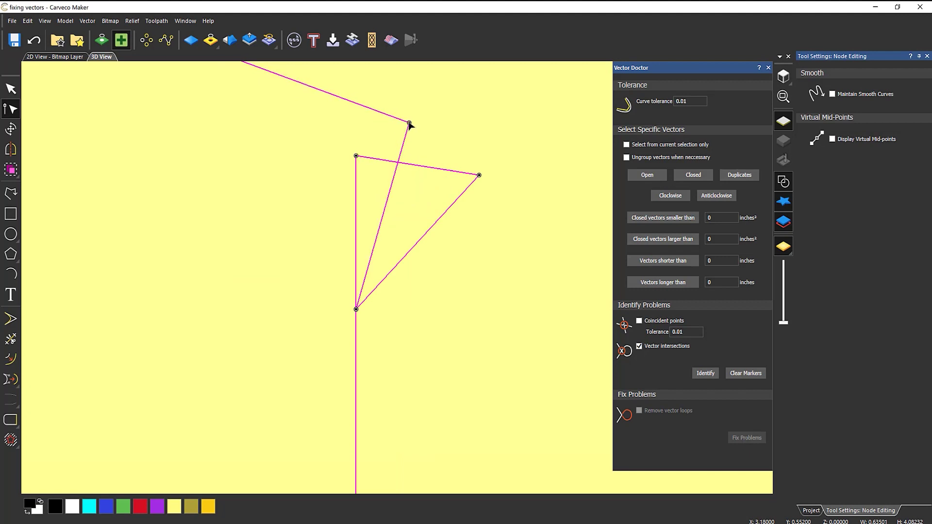
{"action": "left_click", "coordinate": [34, 40]}
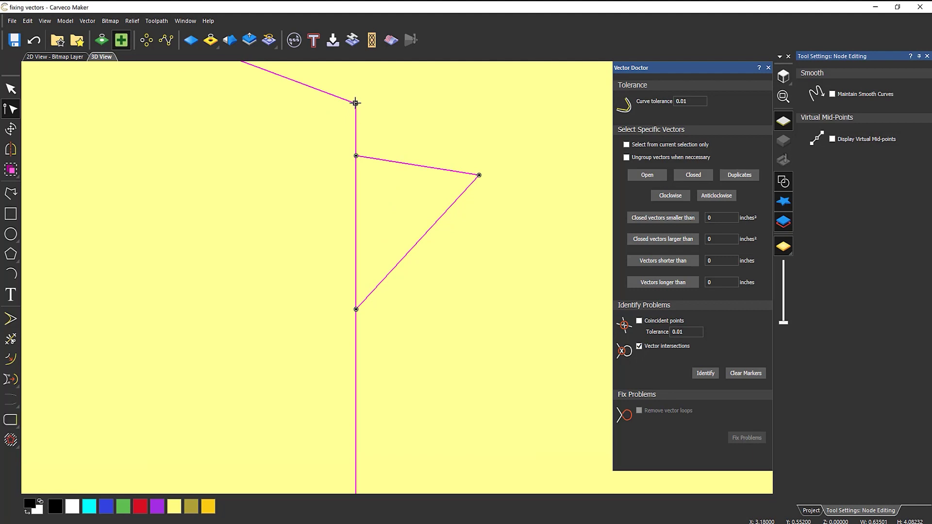
{"action": "scroll", "coordinate": [387, 318], "scroll_direction": "down", "scroll_amount": 5}
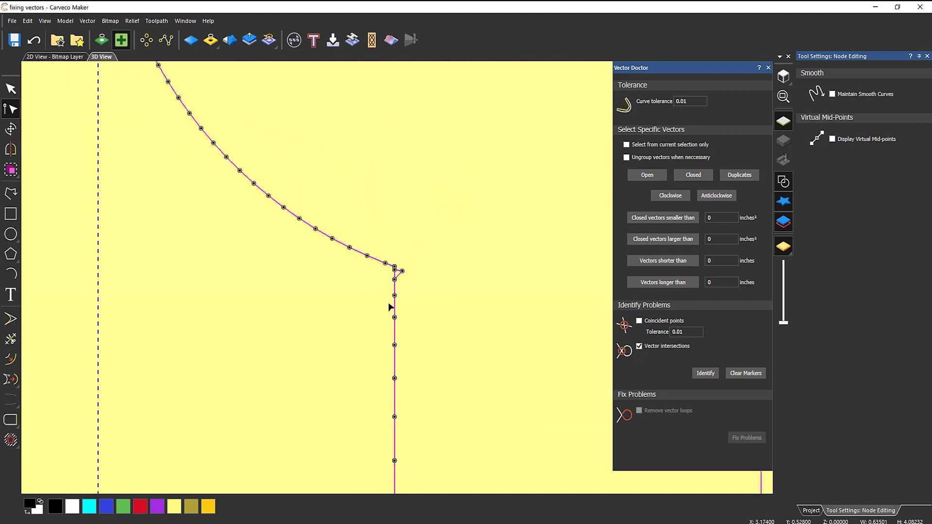
- Cut the seventh vector at its lower-left corner and delete the separated left edge
{"action": "scroll", "coordinate": [387, 318], "scroll_direction": "down", "scroll_amount": 4}
{"action": "scroll", "coordinate": [405, 378], "scroll_direction": "up", "scroll_amount": 4}
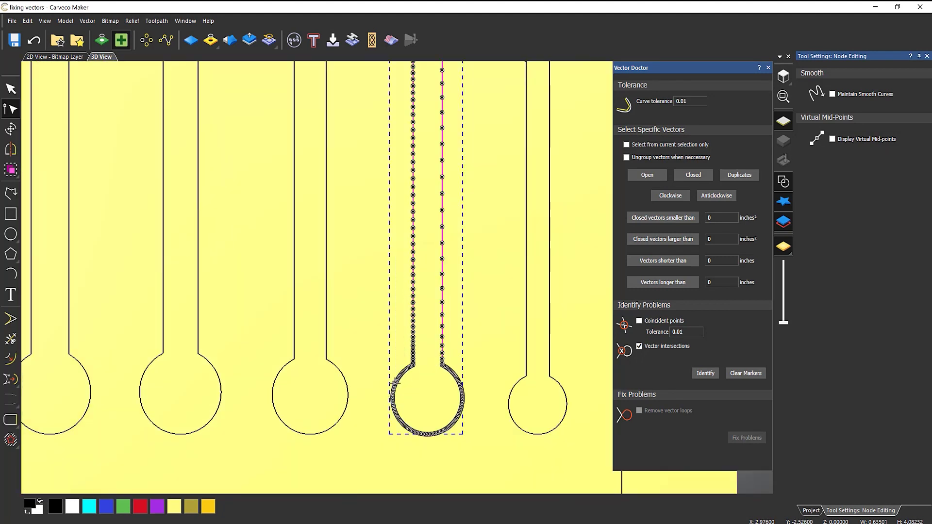
{"action": "scroll", "coordinate": [455, 347], "scroll_direction": "up", "scroll_amount": 5}
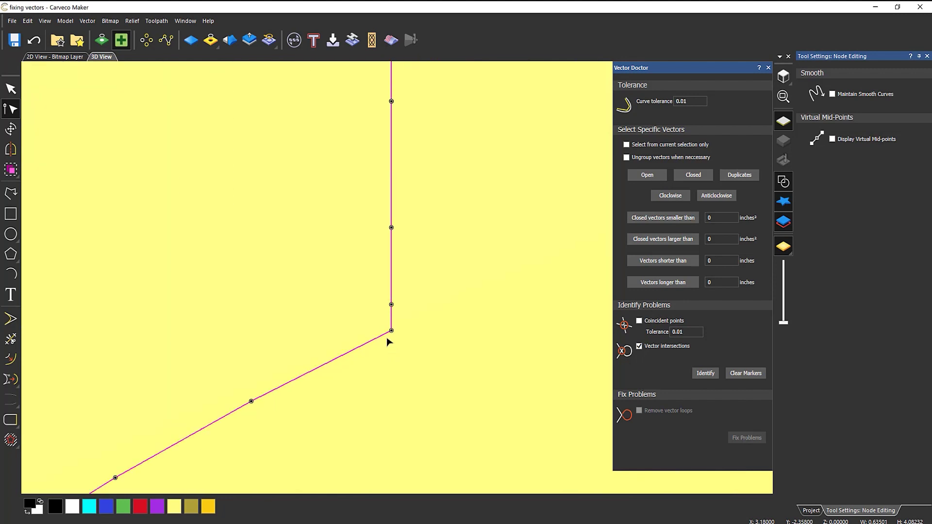
{"action": "left_click", "coordinate": [401, 313]}
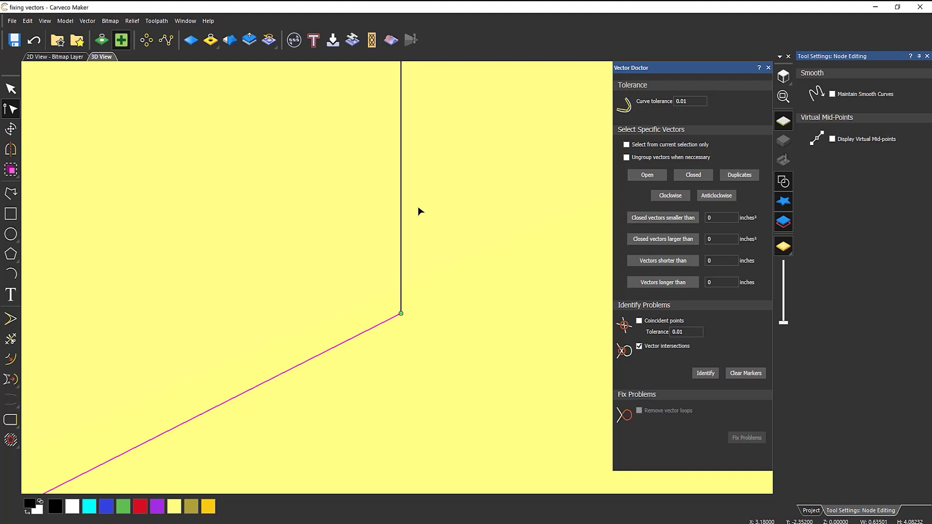
{"action": "scroll", "coordinate": [416, 207], "scroll_direction": "down", "scroll_amount": 10}
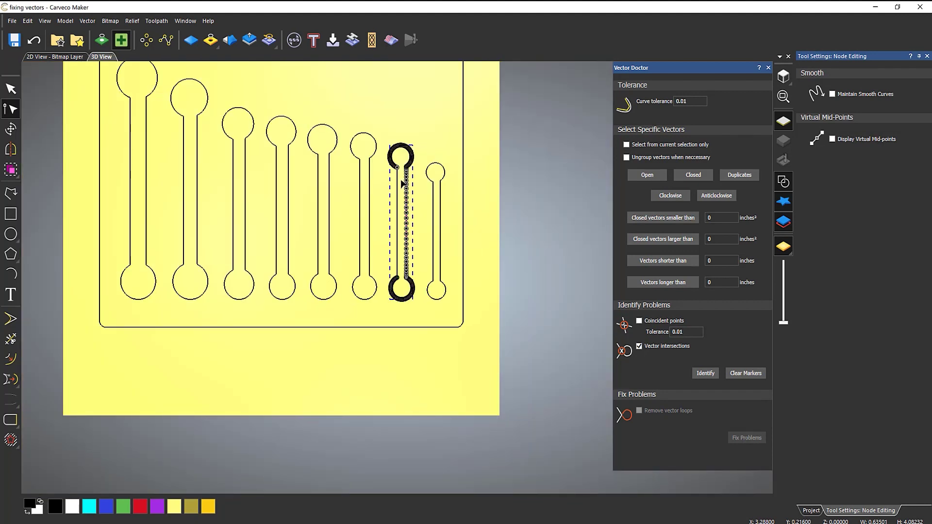
{"action": "scroll", "coordinate": [401, 183], "scroll_direction": "up", "scroll_amount": 5}
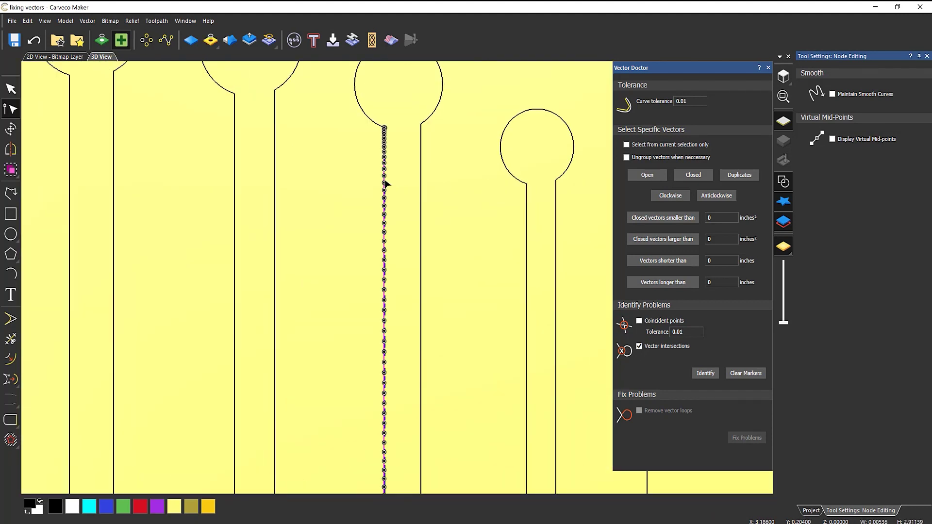
{"action": "key", "text": "Delete"}
{"action": "scroll", "coordinate": [384, 179], "scroll_direction": "down", "scroll_amount": 5}
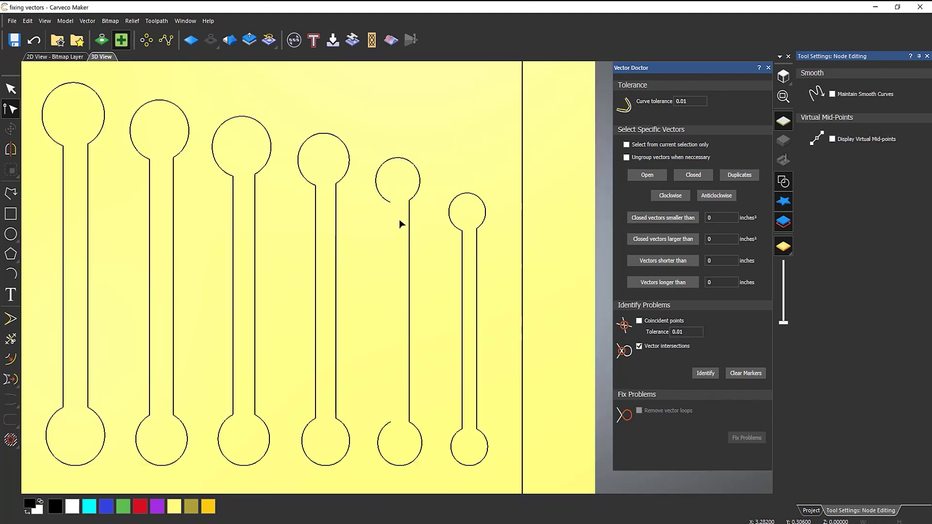
- Select the open remainder of the seventh vector and close it with a straight line
{"action": "key", "text": "n"}
{"action": "left_click", "coordinate": [379, 245]}
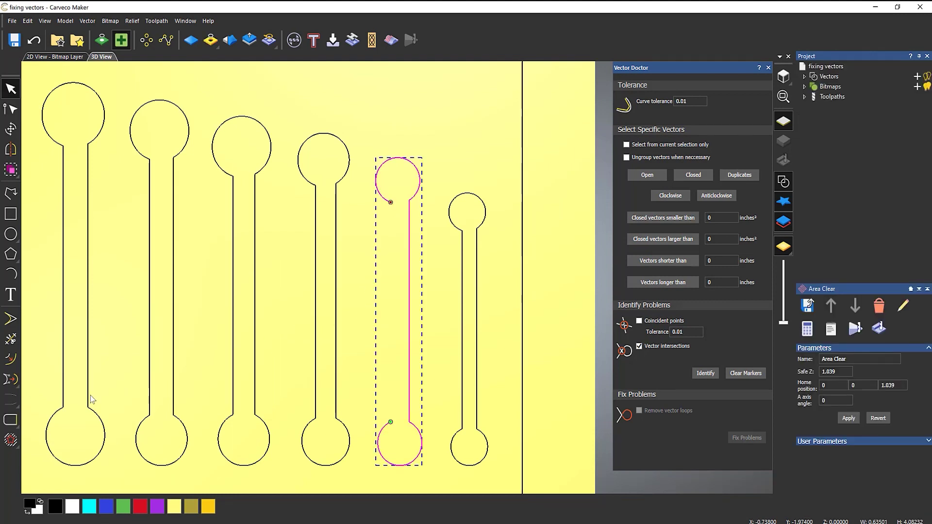
{"action": "left_click", "coordinate": [10, 419]}
{"action": "left_click", "coordinate": [499, 286]}
- Pull one overlapping node off the eighth vector's left edge and cut the vector at its upper-left corner
{"action": "scroll", "coordinate": [495, 284], "scroll_direction": "up", "scroll_amount": 3}
{"action": "left_click", "coordinate": [432, 228]}
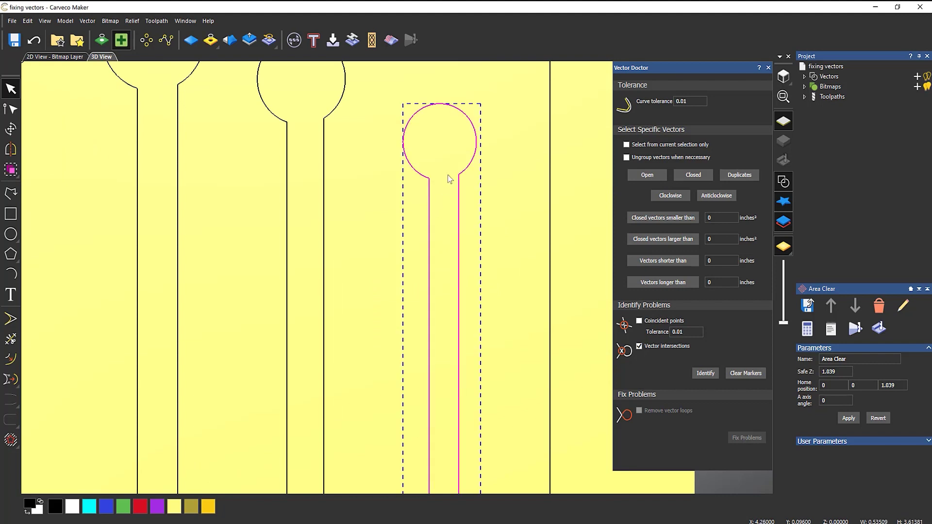
{"action": "scroll", "coordinate": [443, 200], "scroll_direction": "up", "scroll_amount": 3}
{"action": "key", "text": "n"}
{"action": "scroll", "coordinate": [432, 197], "scroll_direction": "up", "scroll_amount": 4}
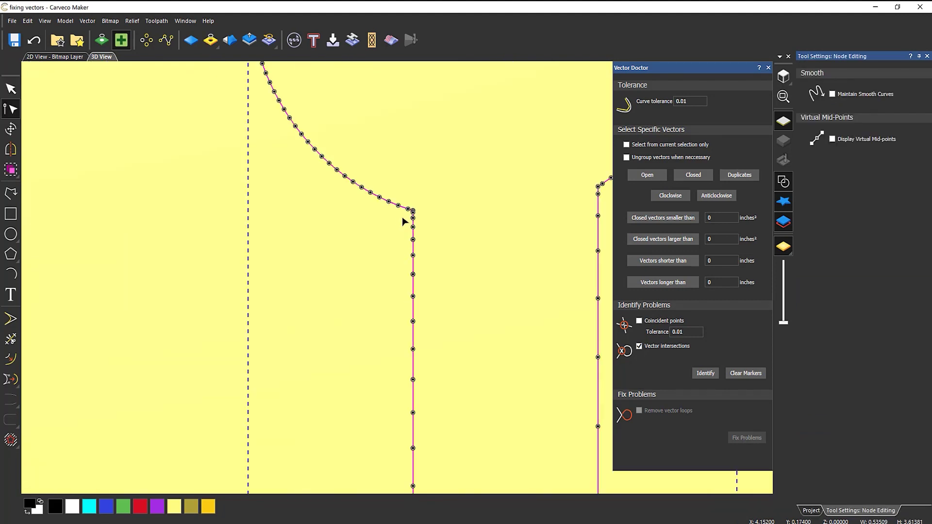
{"action": "left_click_drag", "start_coordinate": [423, 206], "coordinate": [492, 199]}
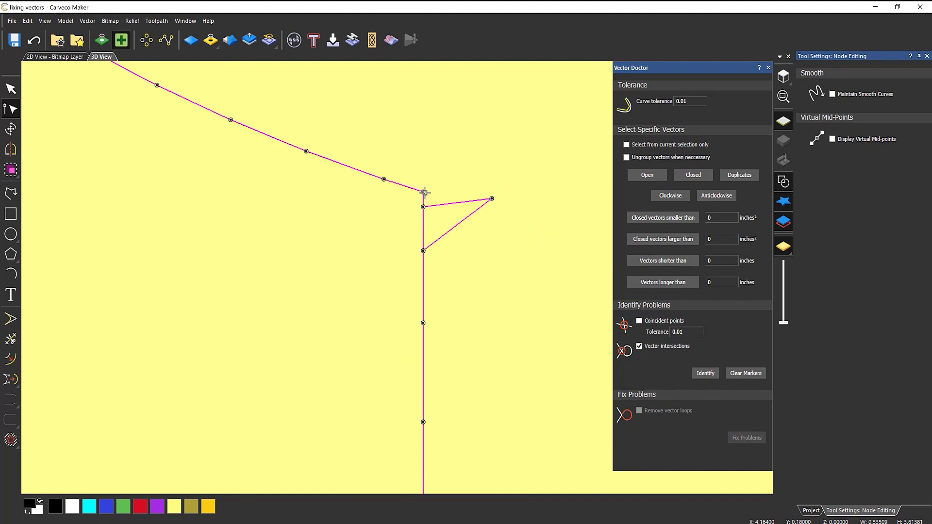
{"action": "scroll", "coordinate": [479, 254], "scroll_direction": "down", "scroll_amount": 6}
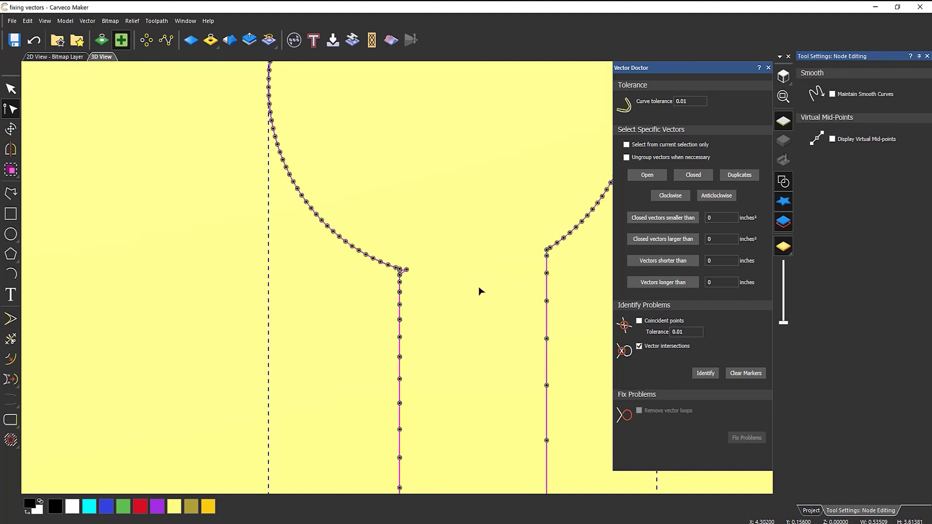
- Cut the eighth vector at its lower-left corner and delete the separated left edge
{"action": "scroll", "coordinate": [435, 361], "scroll_direction": "up", "scroll_amount": 8}
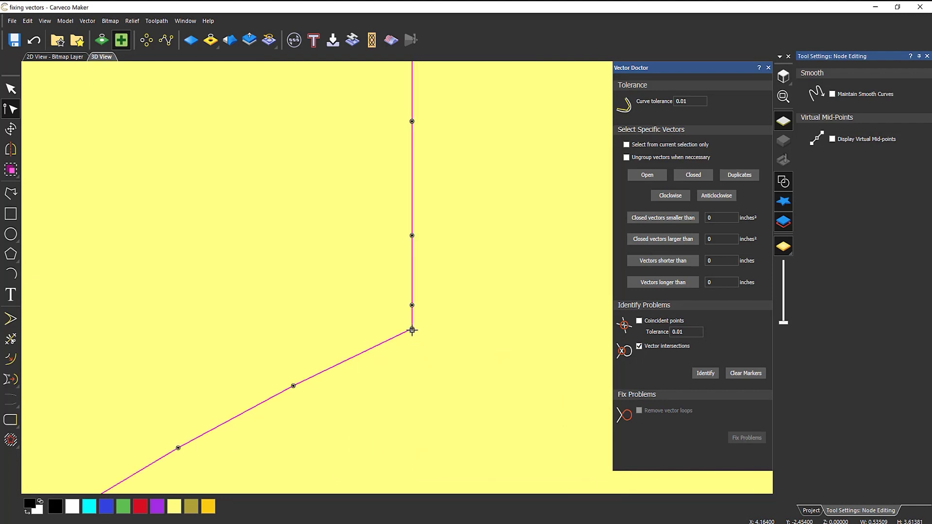
{"action": "left_click", "coordinate": [412, 328]}
{"action": "scroll", "coordinate": [427, 253], "scroll_direction": "down", "scroll_amount": 3}
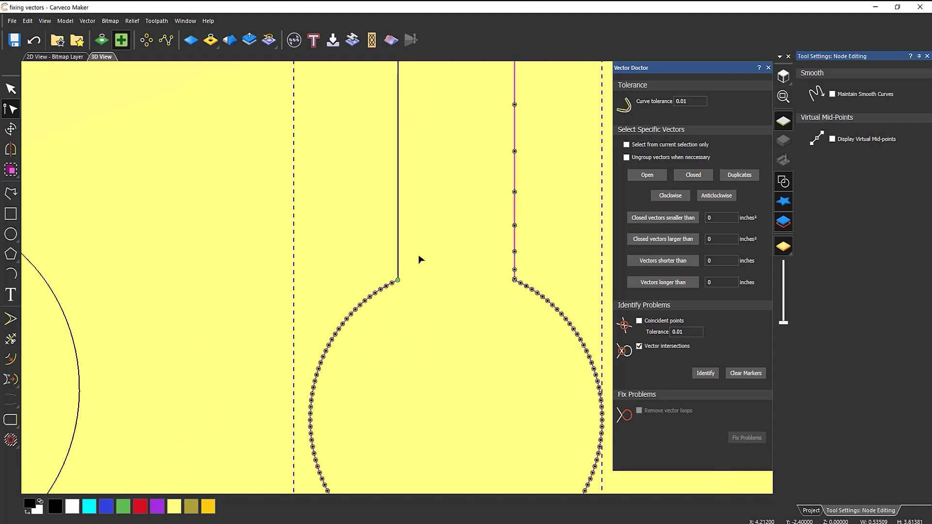
{"action": "scroll", "coordinate": [421, 252], "scroll_direction": "down", "scroll_amount": 5}
{"action": "left_click", "coordinate": [445, 255]}
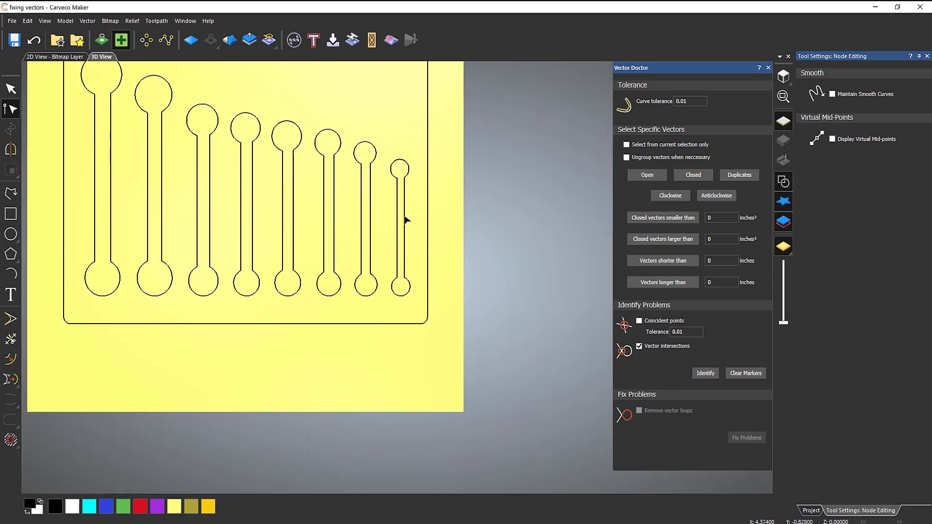
{"action": "scroll", "coordinate": [395, 220], "scroll_direction": "up", "scroll_amount": 4}
{"action": "key", "text": "n"}
{"action": "left_click", "coordinate": [385, 205]}
{"action": "key", "text": "Delete"}
- Select the open remainder of the eighth vector and close it with a straight line
{"action": "left_click", "coordinate": [378, 130]}
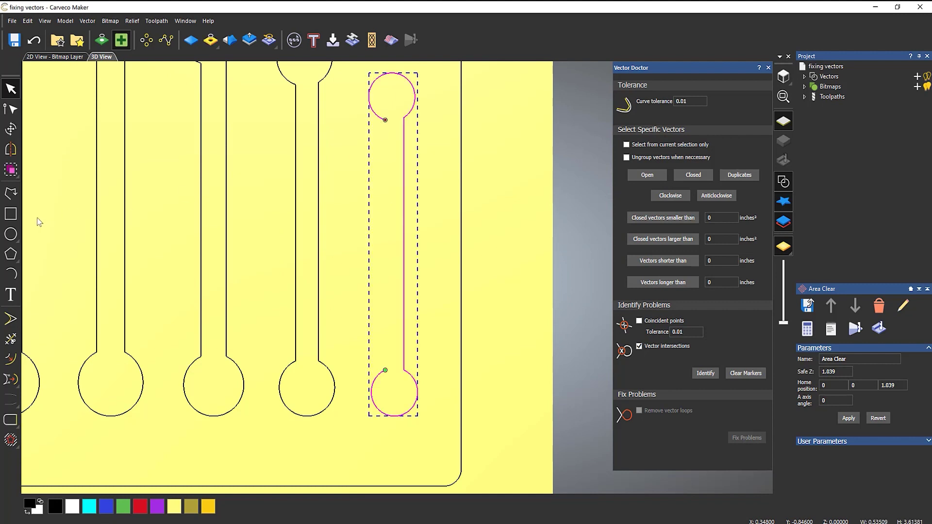
{"action": "left_click", "coordinate": [10, 419]}
{"action": "left_click", "coordinate": [430, 261]}
- Select all vectors, run the vector intersection check on them and close Vector Doctor
{"action": "scroll", "coordinate": [431, 261], "scroll_direction": "down", "scroll_amount": 6}
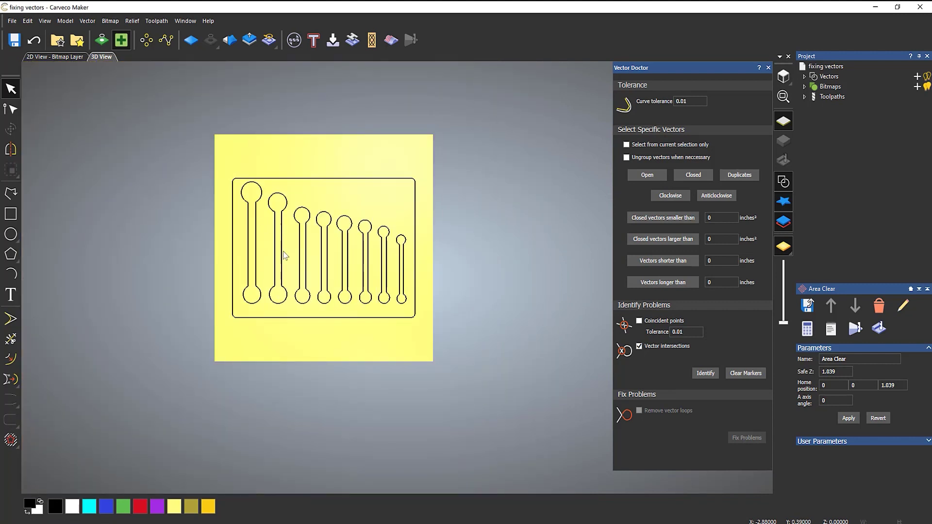
{"action": "scroll", "coordinate": [283, 254], "scroll_direction": "up", "scroll_amount": 3}
{"action": "left_click_drag", "start_coordinate": [185, 117], "coordinate": [536, 387]}
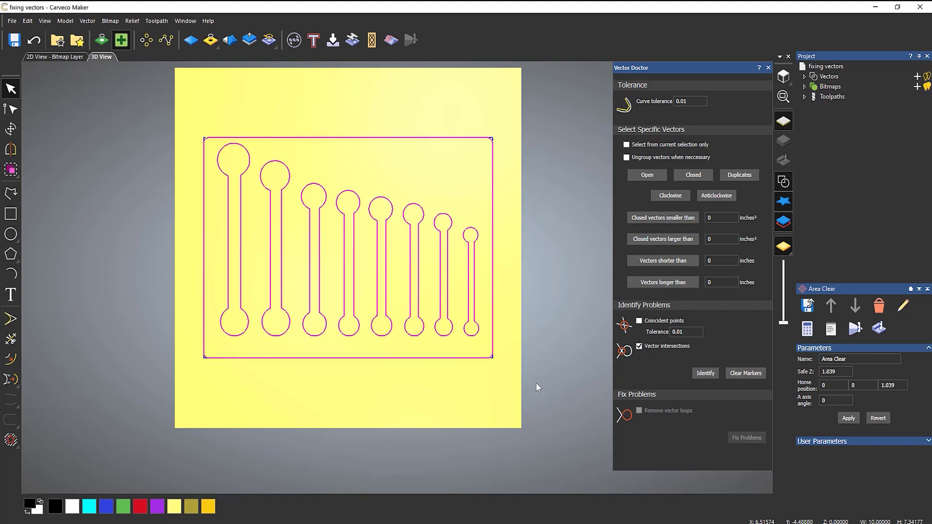
{"action": "left_click", "coordinate": [709, 375]}
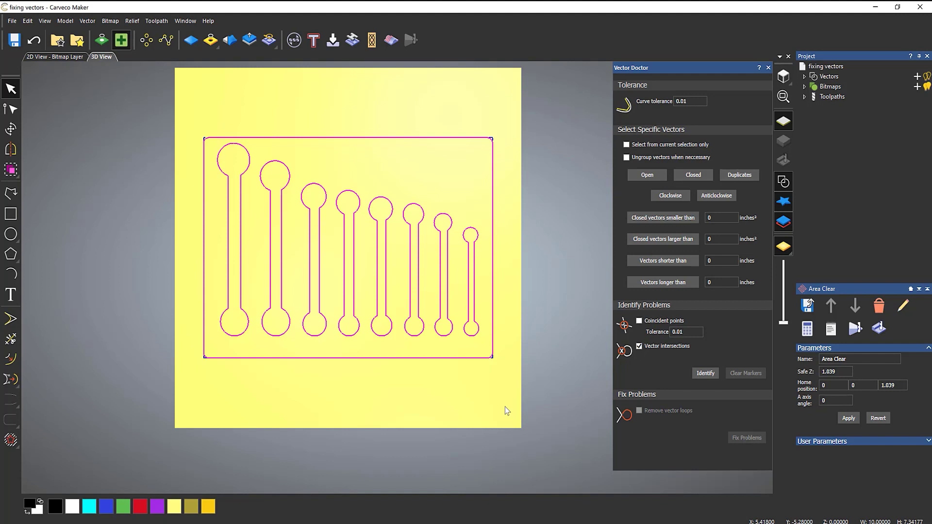
{"action": "left_click", "coordinate": [768, 68]}
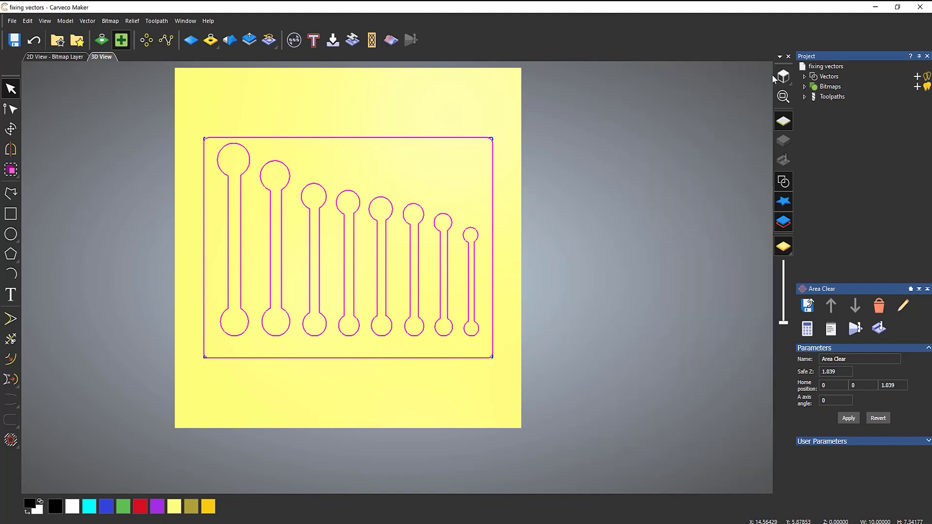
- Reopen the Area Clear toolpath and calculate it for all eight repaired vectors inside the rounded border
{"action": "left_click", "coordinate": [803, 97]}
{"action": "double_click", "coordinate": [843, 105]}
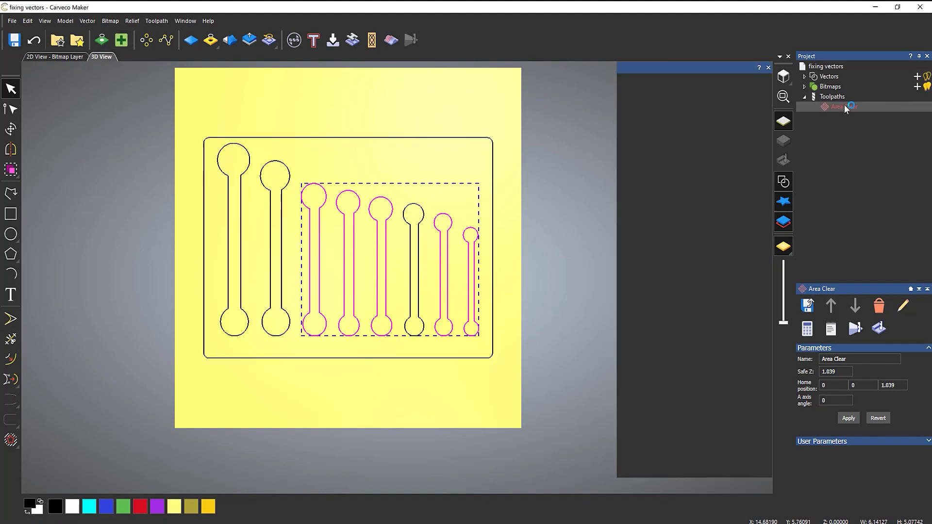
{"action": "left_click", "coordinate": [504, 209]}
{"action": "left_click_drag", "start_coordinate": [207, 120], "coordinate": [524, 428]}
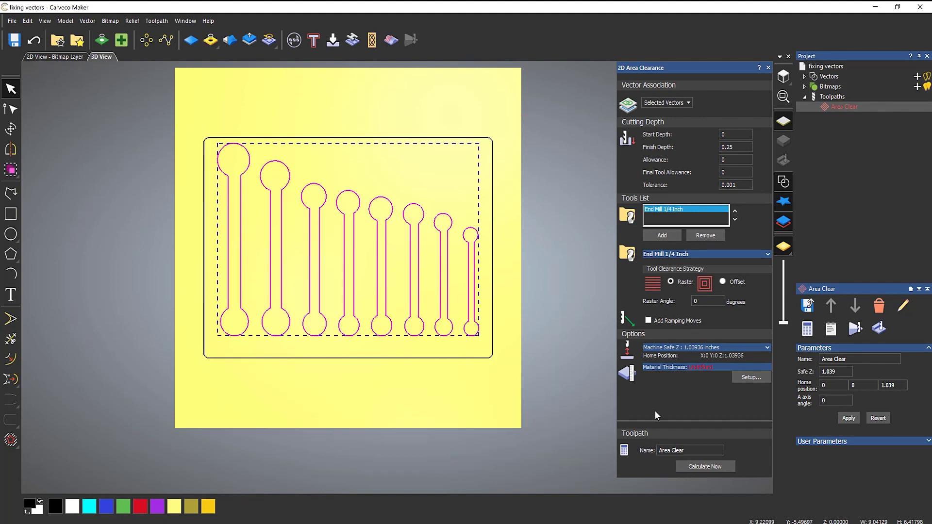
{"action": "left_click", "coordinate": [717, 467]}
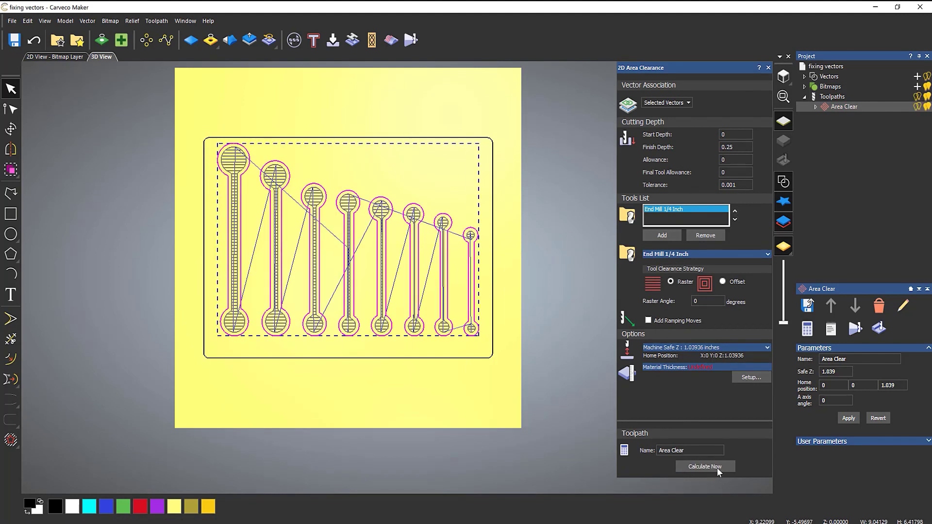